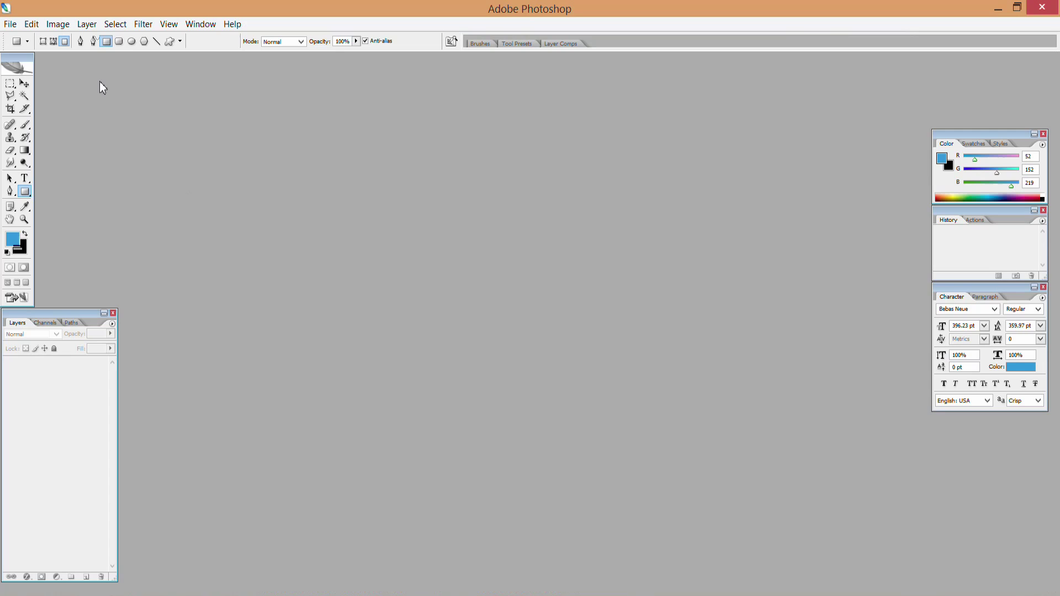
Step: Create a new blank document, Untitled-1, 1280 pixels wide by 720 pixels high
{"action": "left_click", "coordinate": [10, 24]}
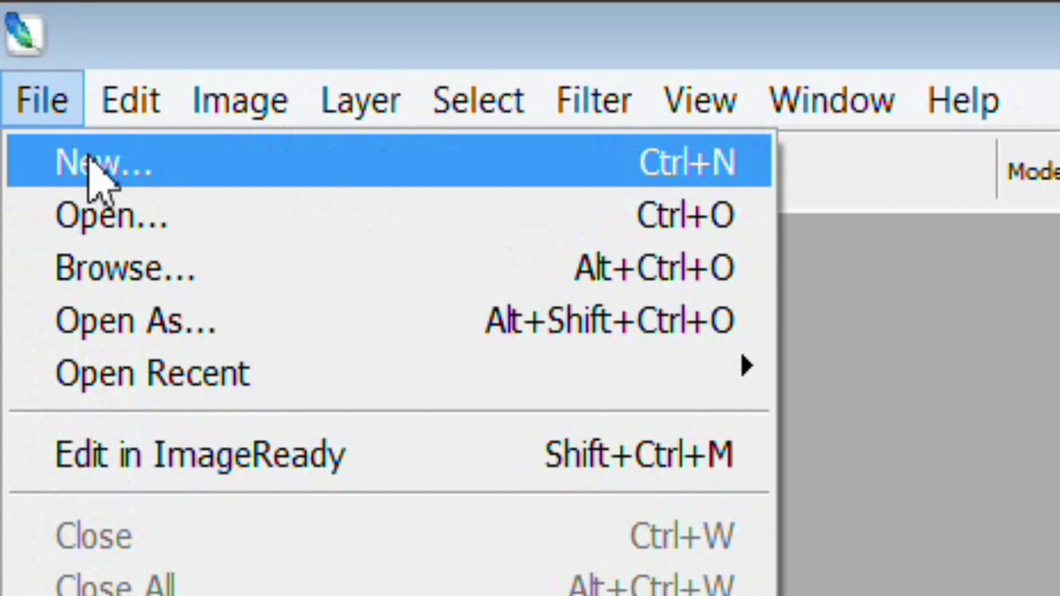
{"action": "left_click", "coordinate": [94, 161]}
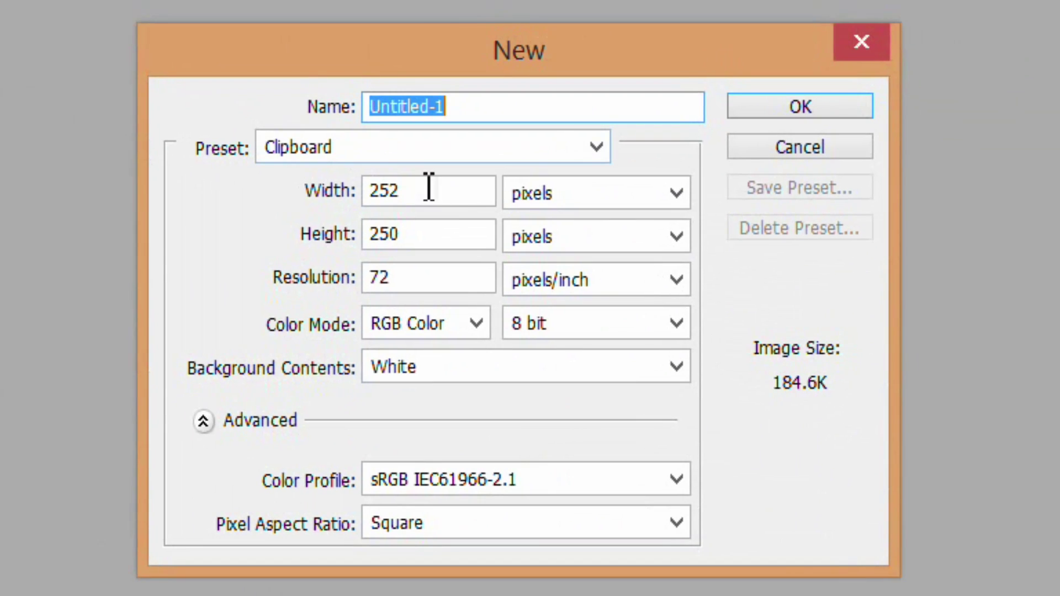
{"action": "left_click_drag", "start_coordinate": [402, 193], "coordinate": [351, 175]}
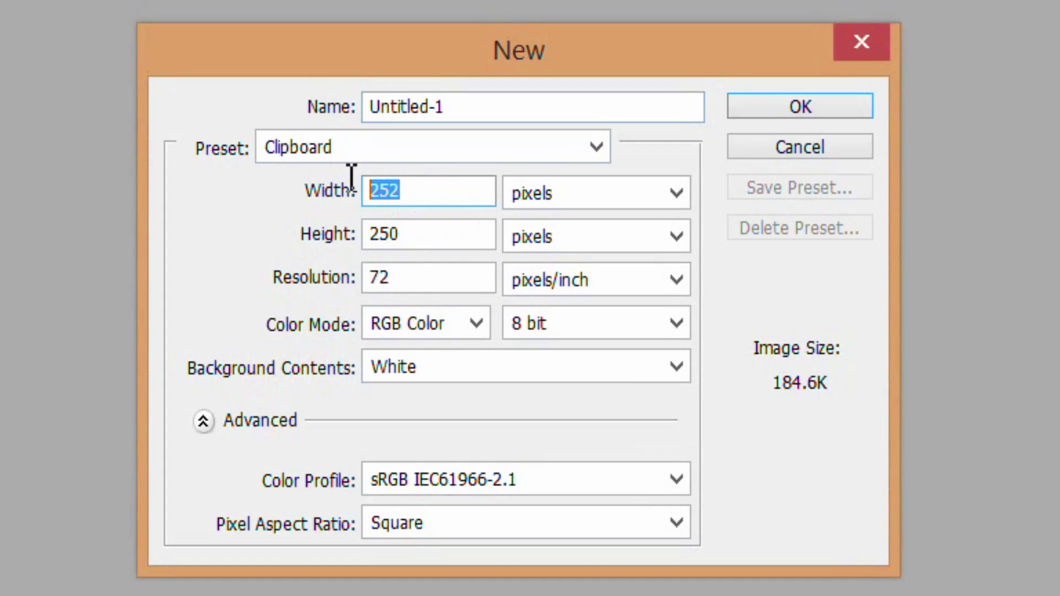
{"action": "type", "text": "1280"}
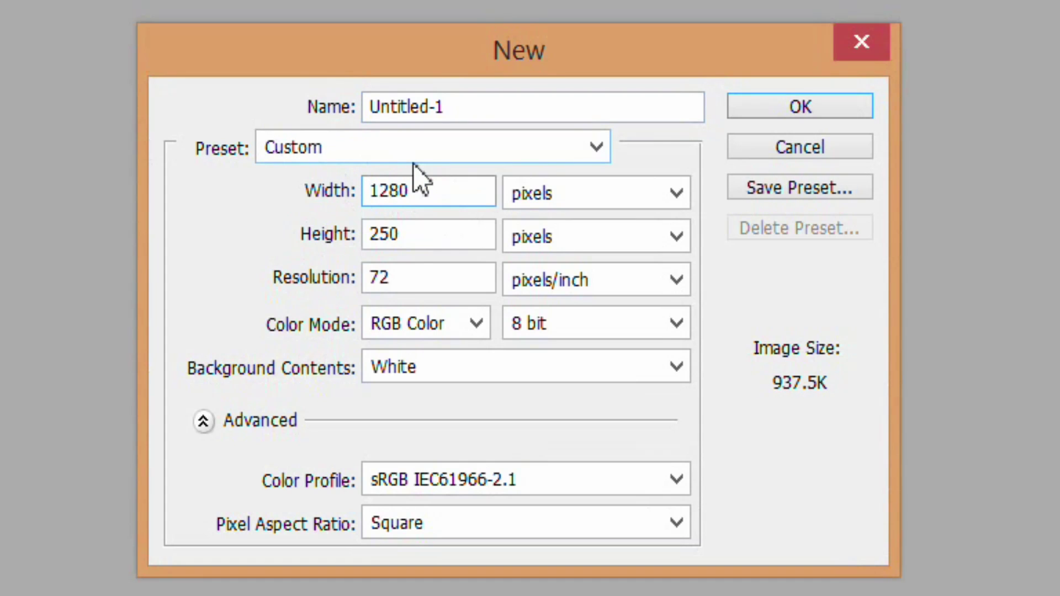
{"action": "double_click", "coordinate": [378, 246]}
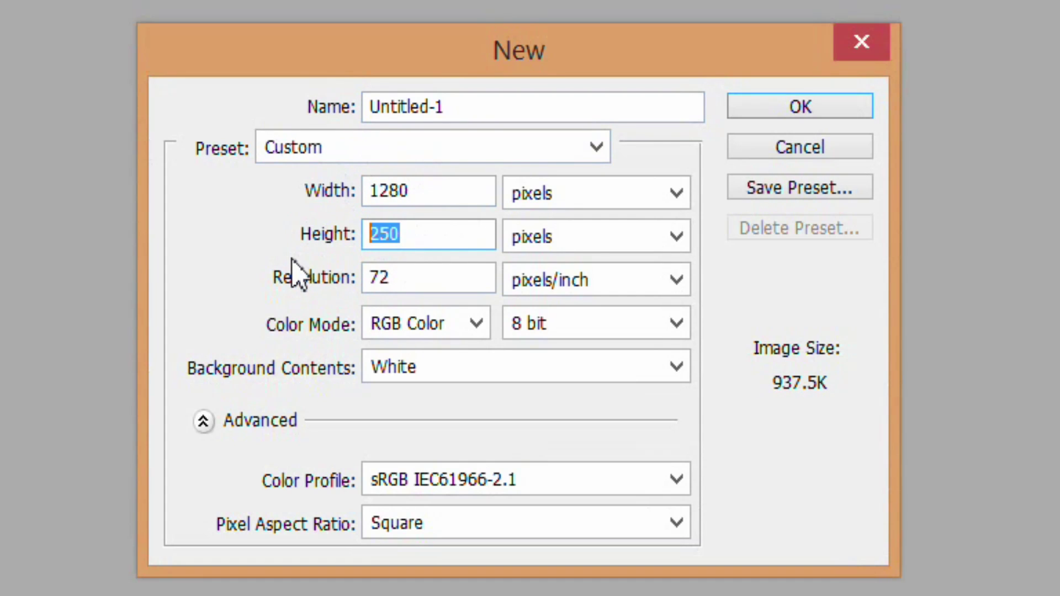
{"action": "type", "text": "720"}
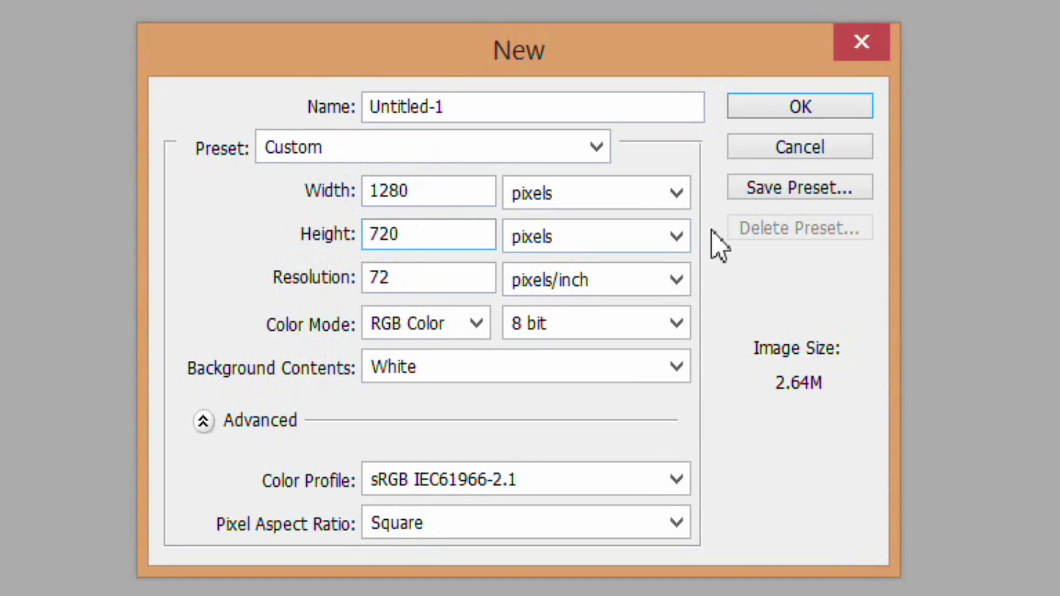
{"action": "left_click", "coordinate": [799, 112]}
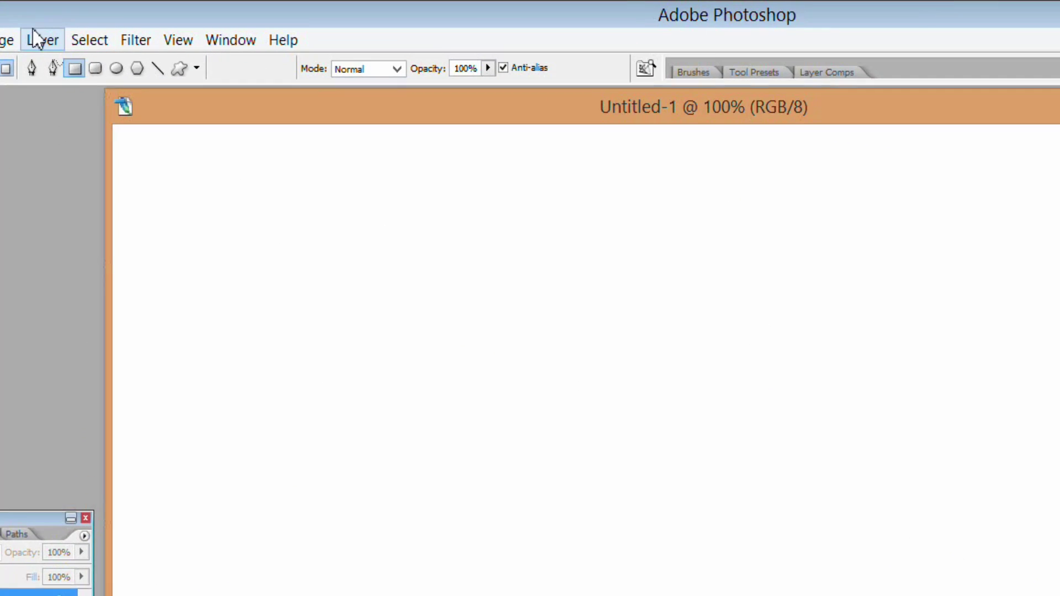
Step: Add a new layer and draw a blue rectangle down the canvas's left side
{"action": "left_click", "coordinate": [88, 25]}
{"action": "mouse_move", "coordinate": [57, 69]}
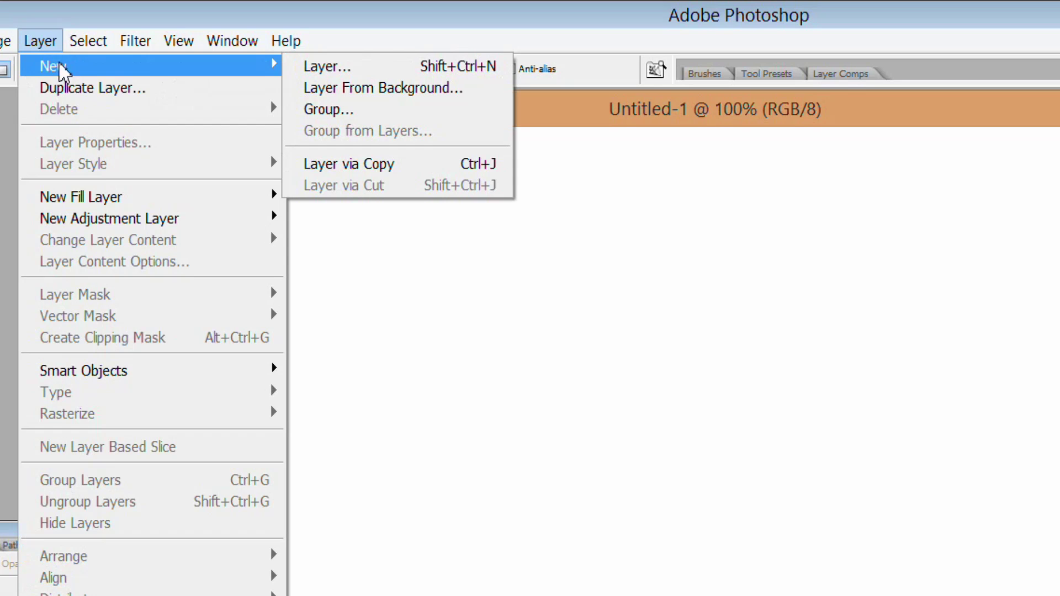
{"action": "left_click", "coordinate": [319, 67]}
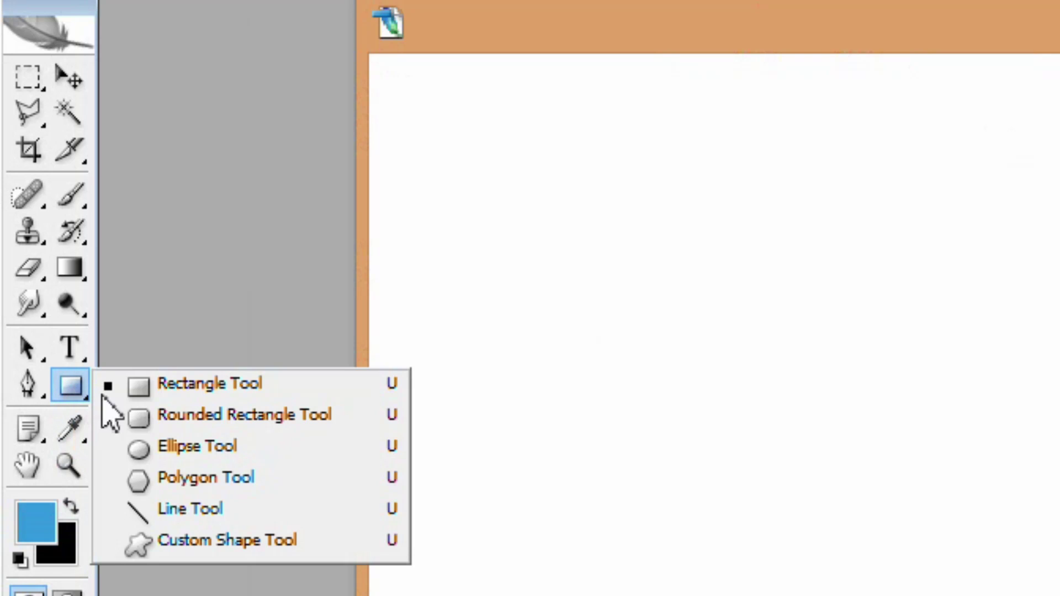
{"action": "left_click", "coordinate": [228, 390]}
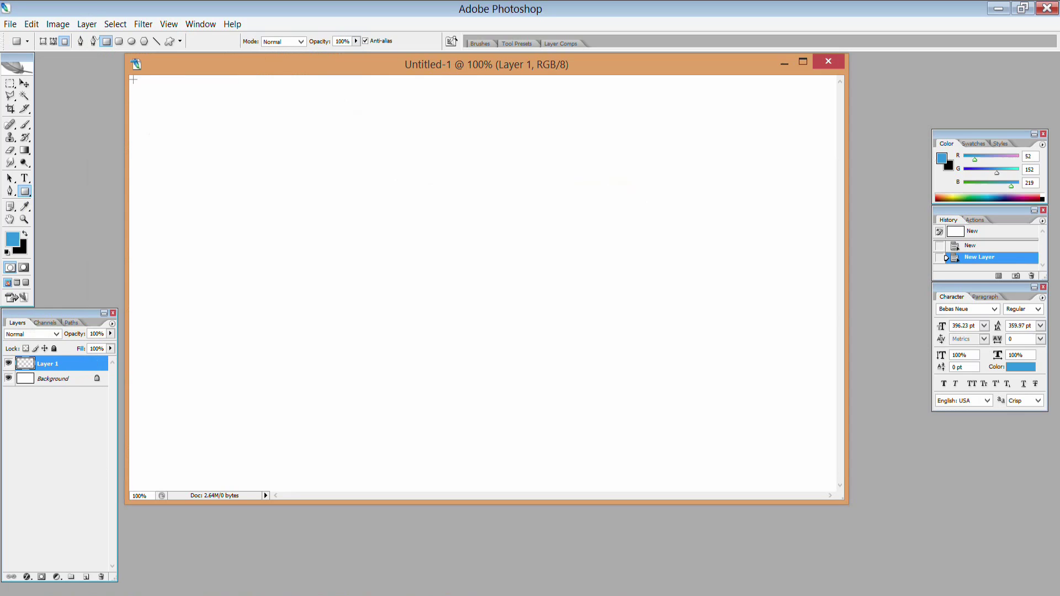
{"action": "left_click_drag", "start_coordinate": [133, 80], "coordinate": [195, 486]}
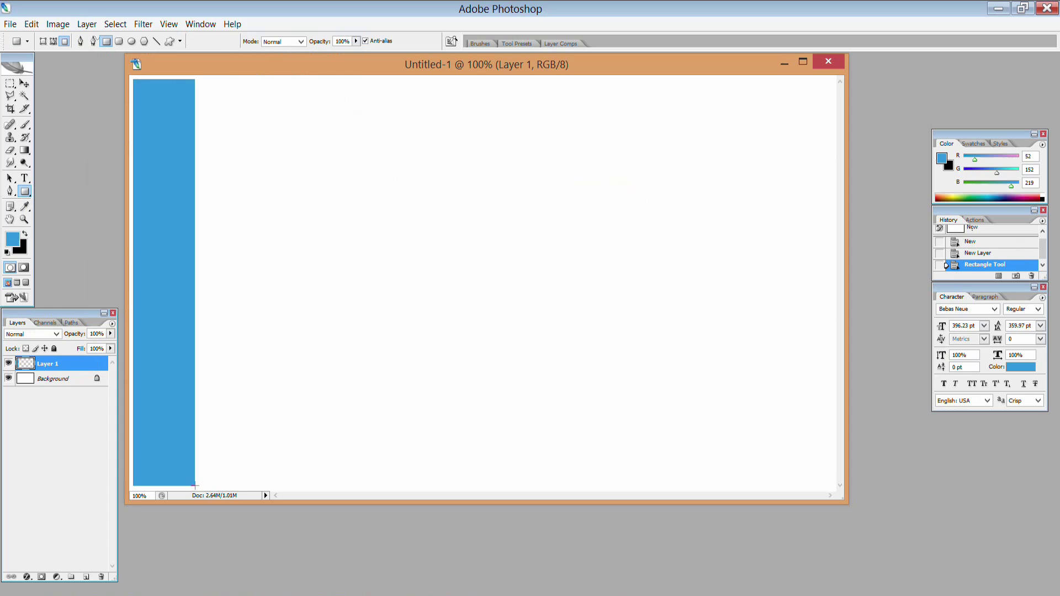
Step: Move the blue bar to the top-left corner and stretch it to the canvas bottom
{"action": "left_click", "coordinate": [804, 63]}
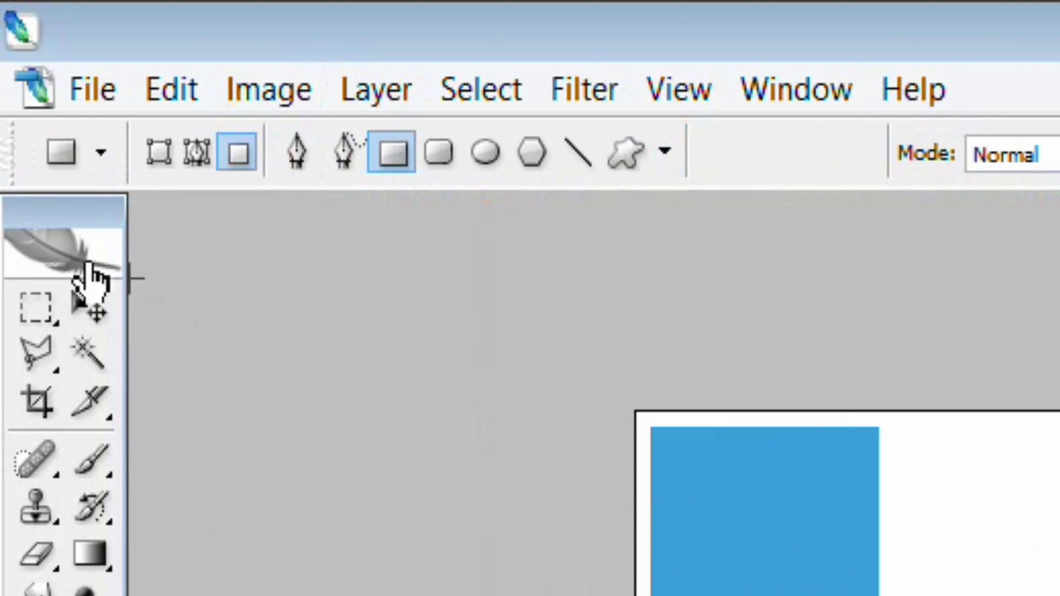
{"action": "left_click", "coordinate": [97, 324]}
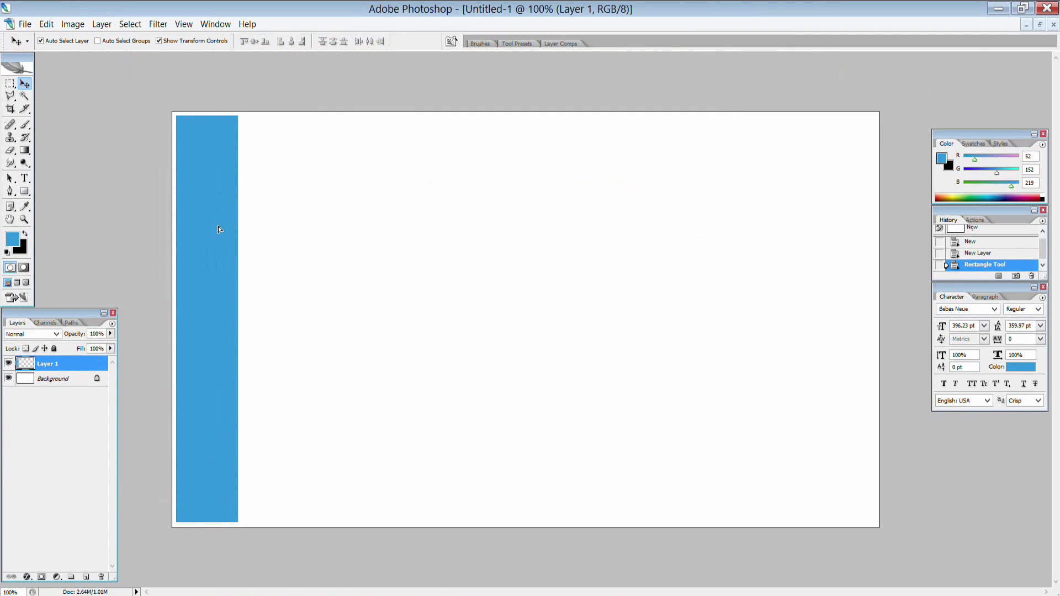
{"action": "left_click_drag", "start_coordinate": [219, 229], "coordinate": [215, 221]}
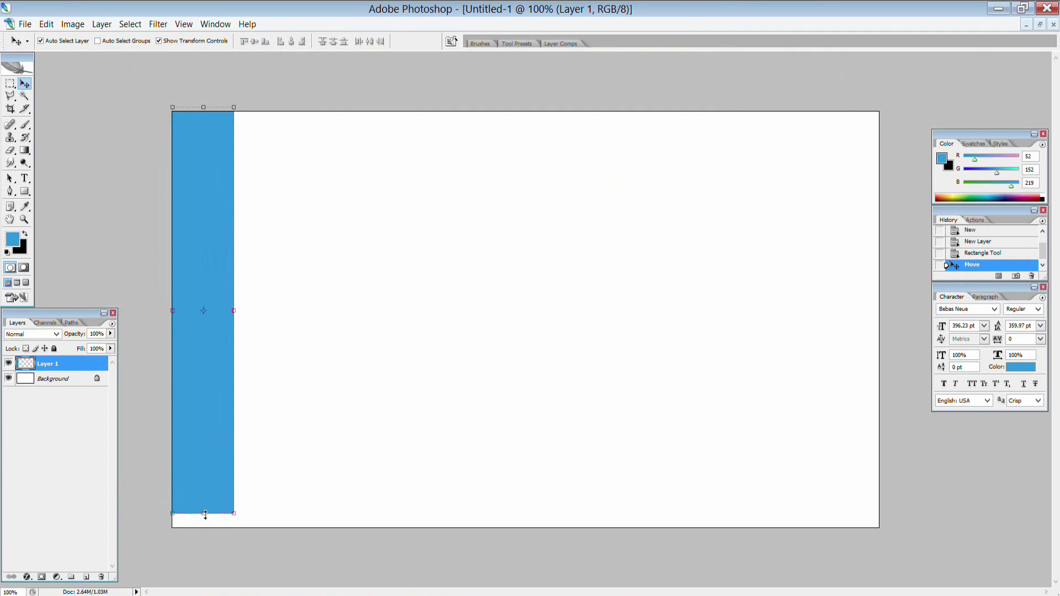
{"action": "left_click_drag", "start_coordinate": [206, 515], "coordinate": [204, 529]}
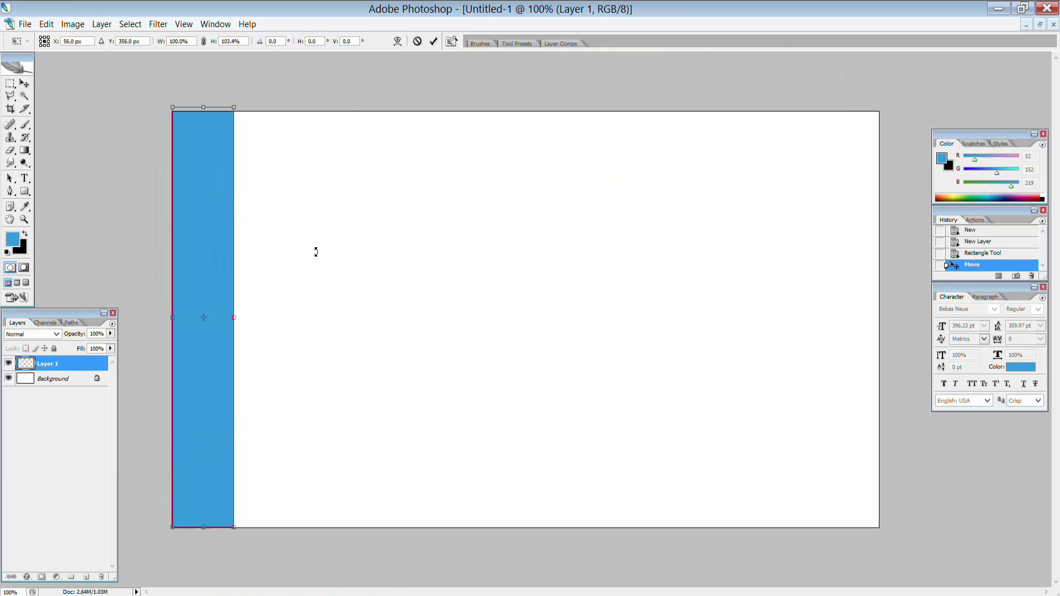
{"action": "left_click", "coordinate": [433, 43]}
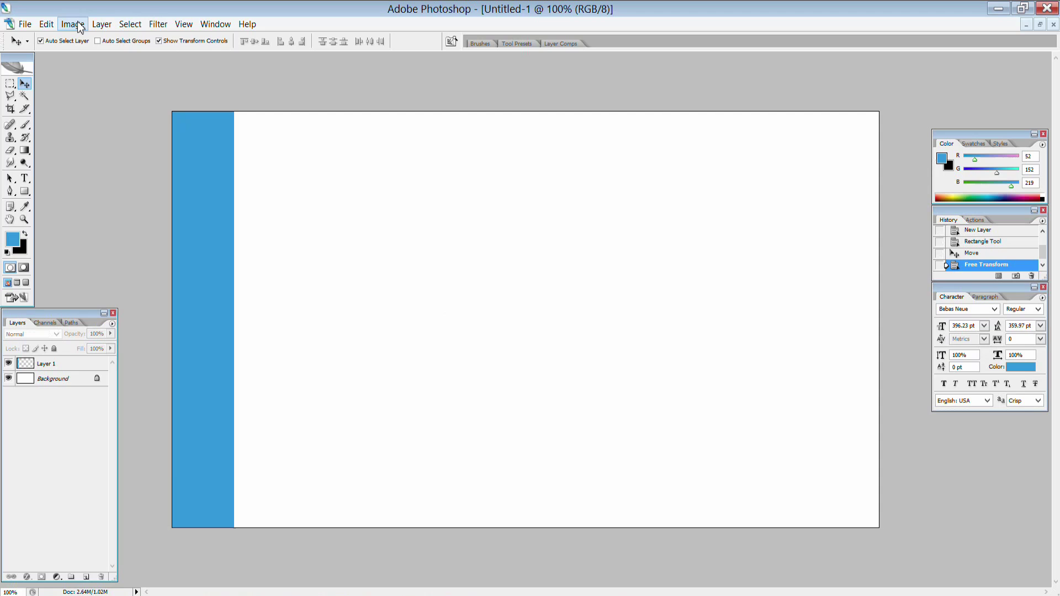
Step: On new Layer 2, draw a blue bar across the canvas top
{"action": "left_click", "coordinate": [98, 24]}
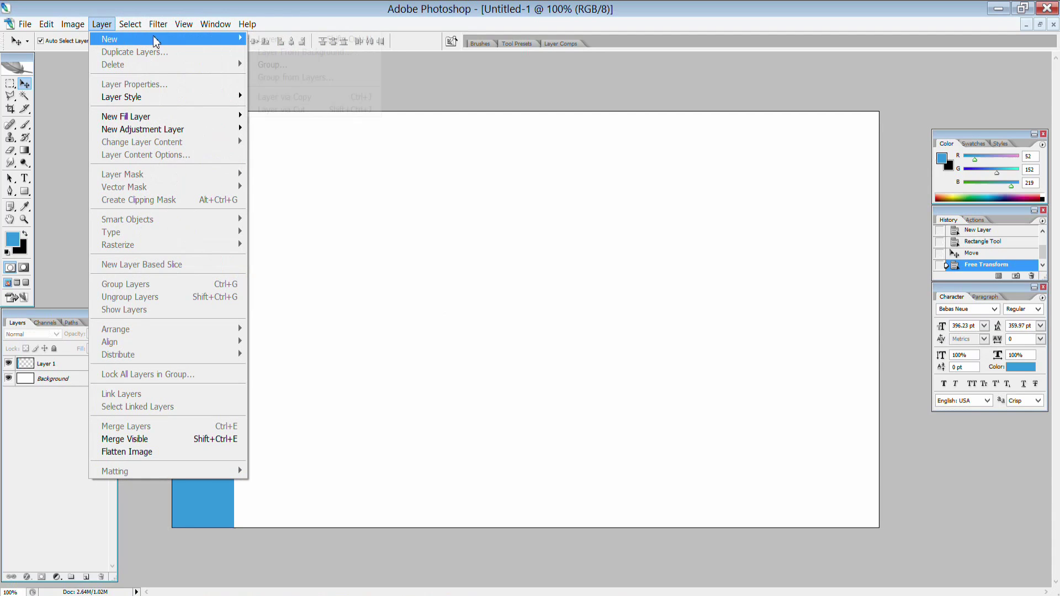
{"action": "left_click", "coordinate": [273, 40]}
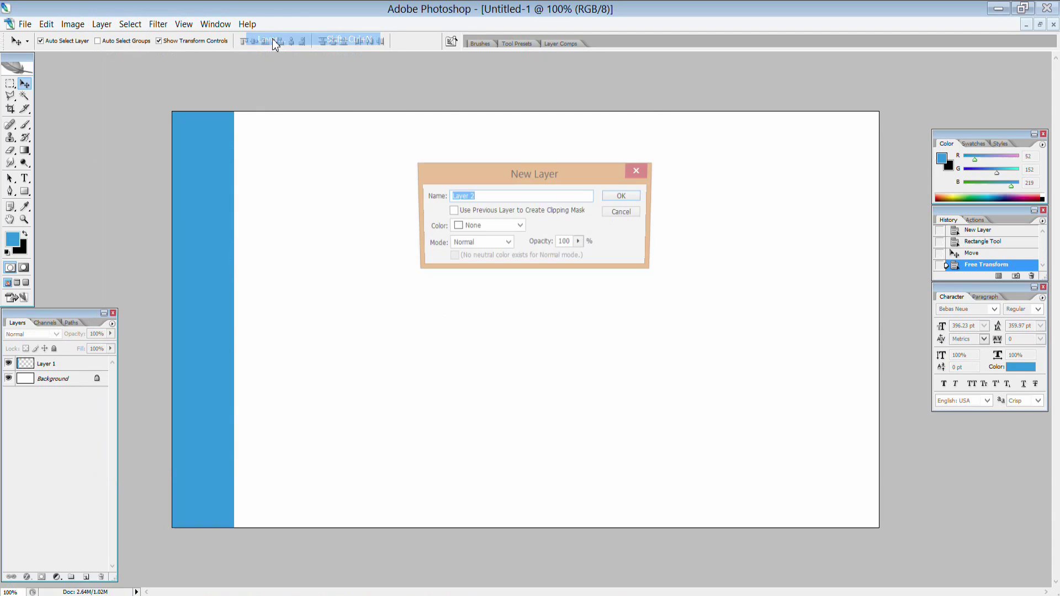
{"action": "left_click", "coordinate": [621, 196]}
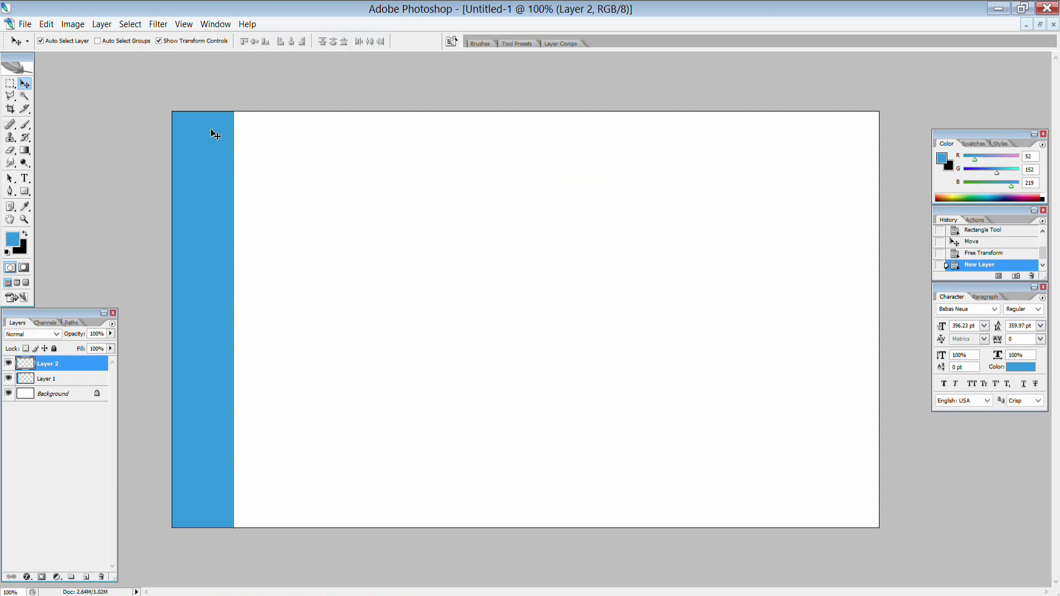
{"action": "left_click", "coordinate": [24, 191]}
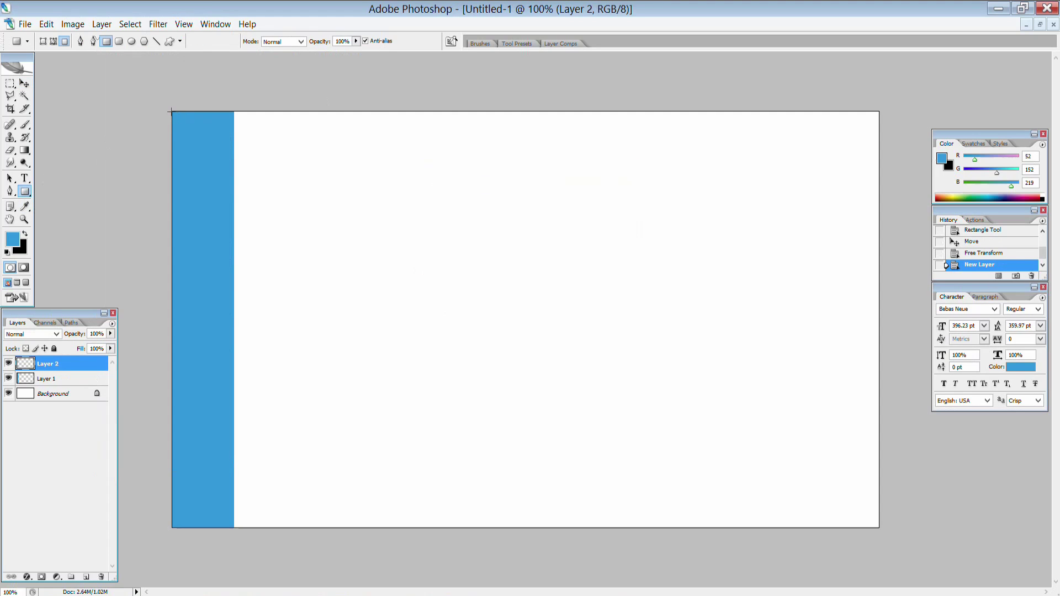
{"action": "left_click_drag", "start_coordinate": [172, 112], "coordinate": [883, 166]}
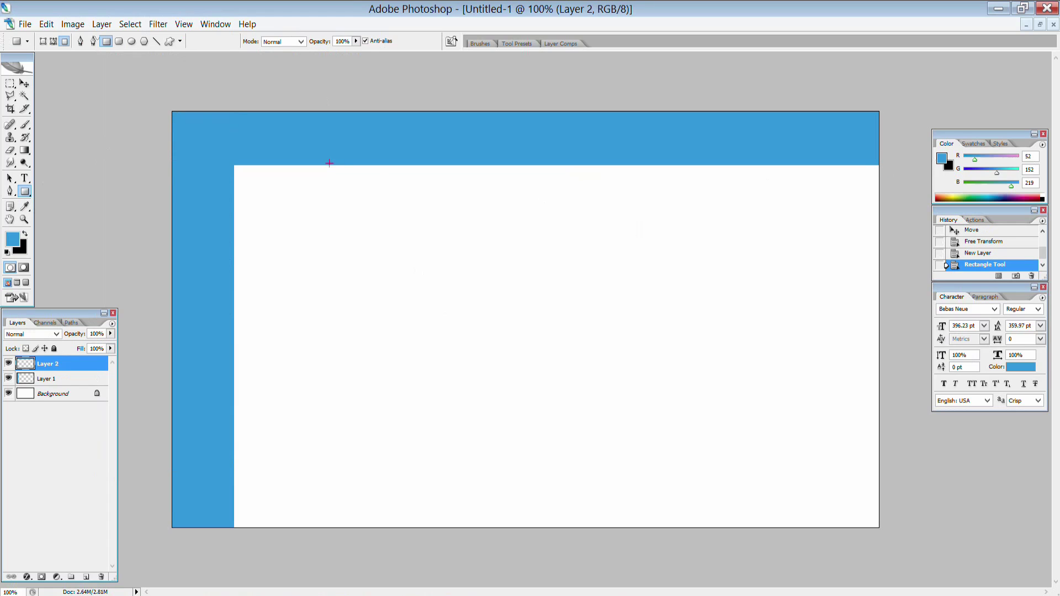
Step: On new Layer 3, draw a blue bar down the canvas's right edge
{"action": "left_click", "coordinate": [72, 24]}
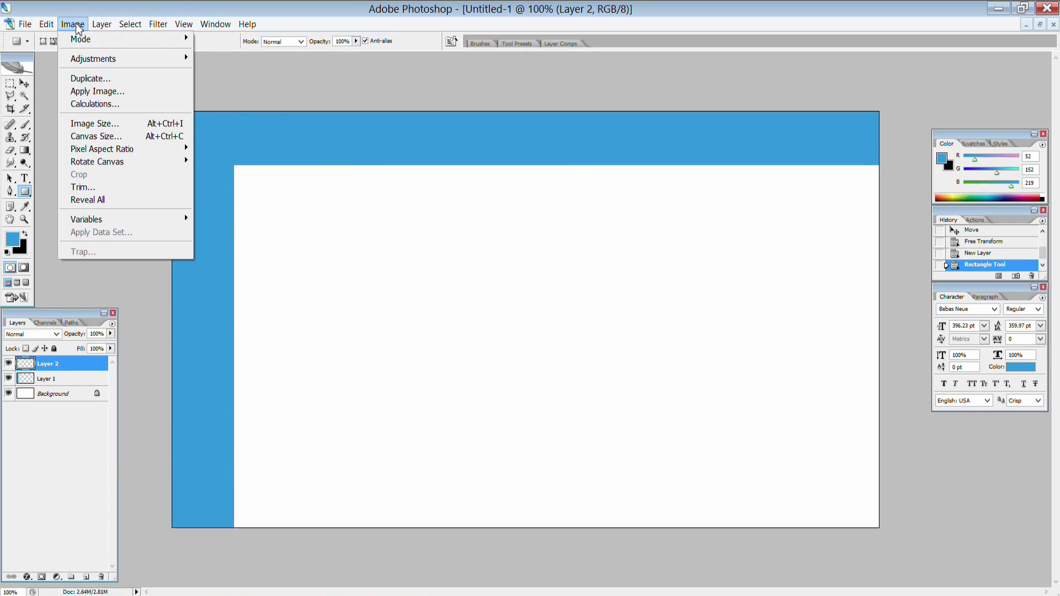
{"action": "mouse_move", "coordinate": [105, 28]}
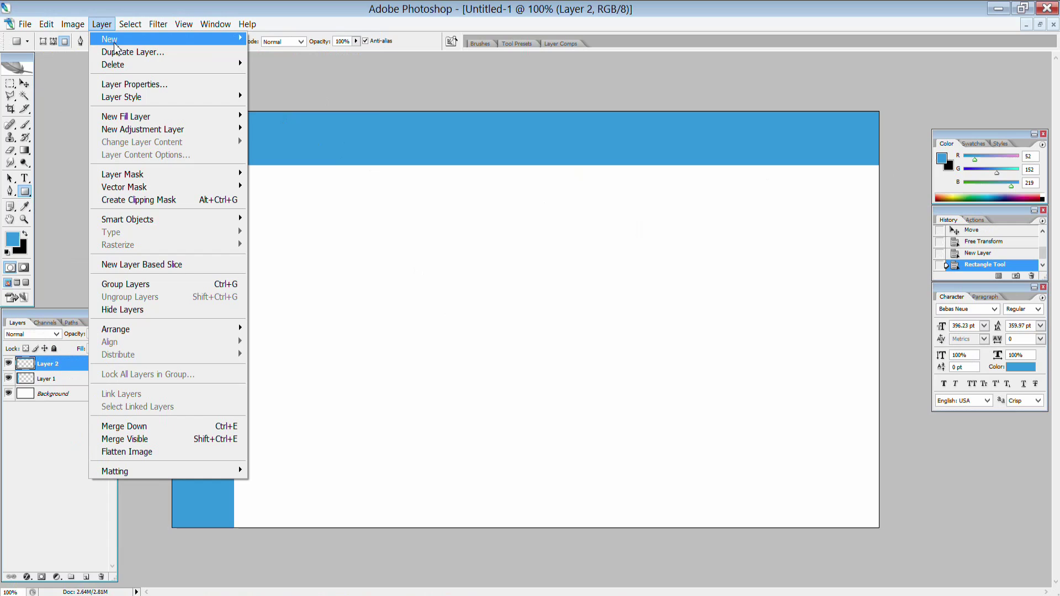
{"action": "mouse_move", "coordinate": [208, 39]}
{"action": "left_click", "coordinate": [268, 41]}
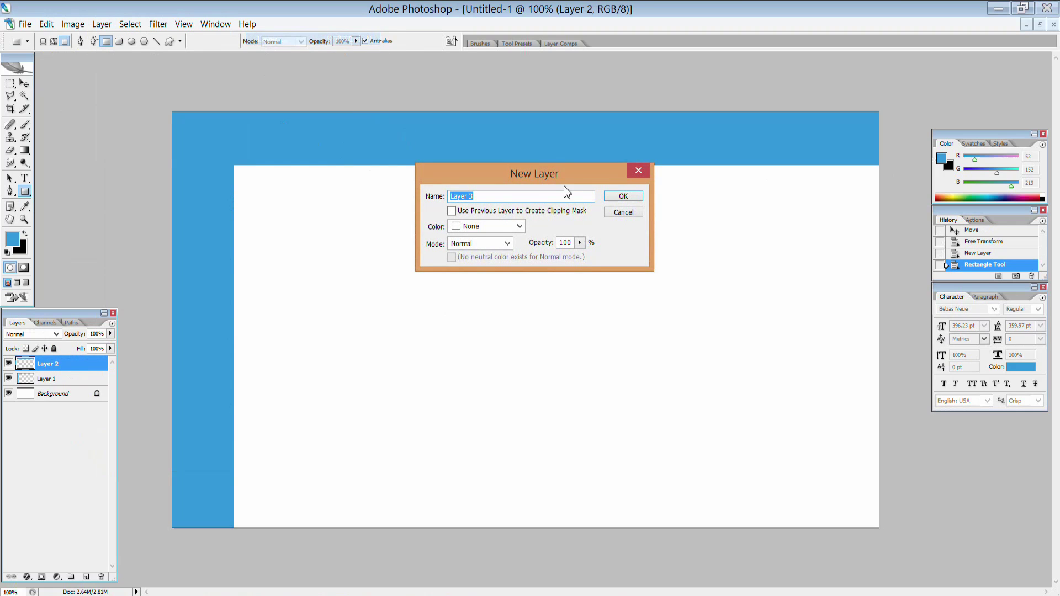
{"action": "left_click", "coordinate": [614, 197]}
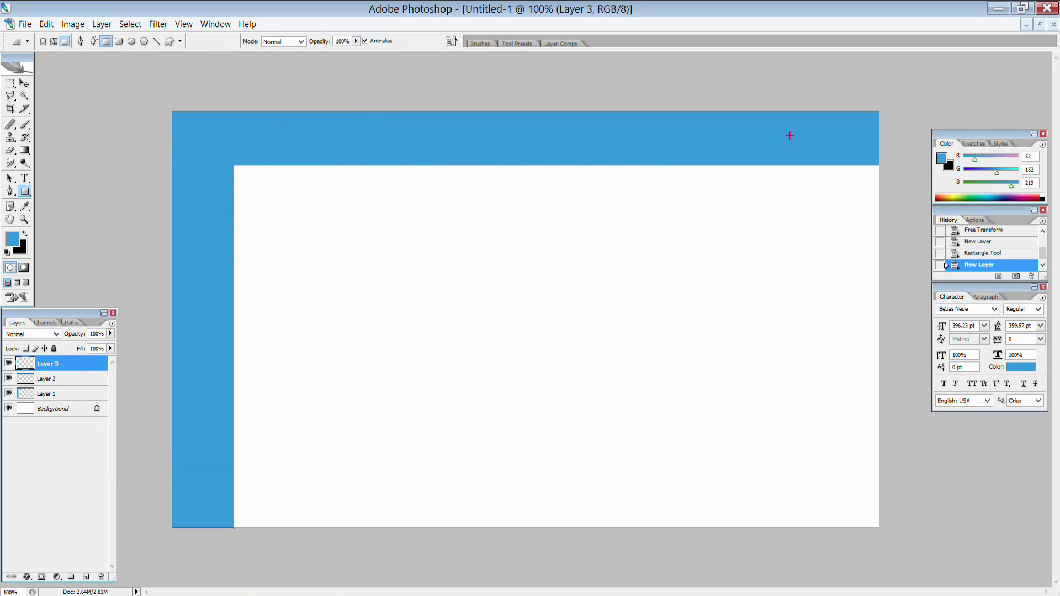
{"action": "left_click_drag", "start_coordinate": [817, 111], "coordinate": [878, 529]}
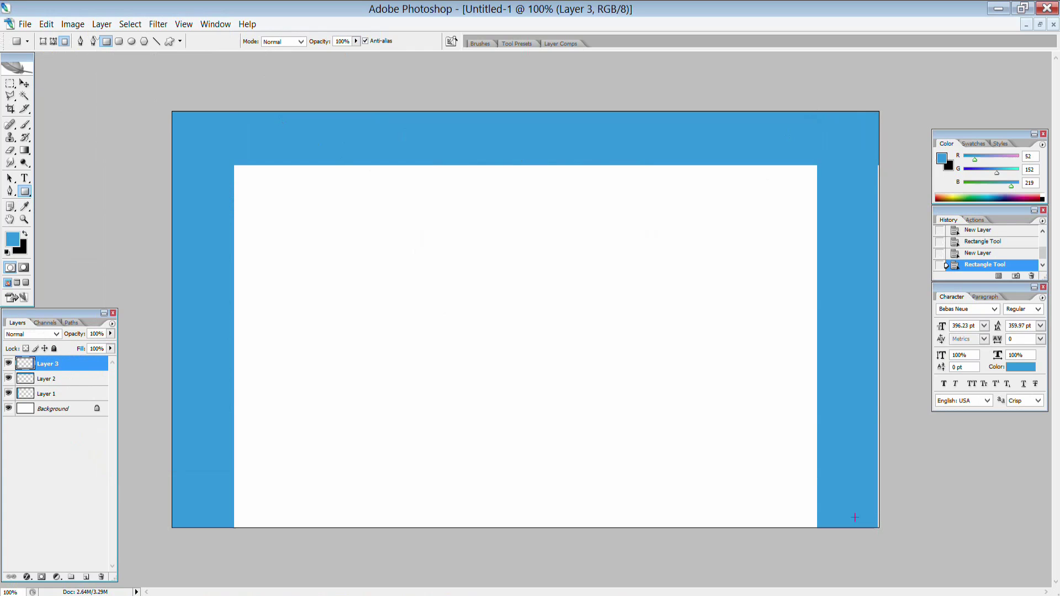
Step: On new Layer 4, draw a blue bar along the canvas bottom
{"action": "left_click", "coordinate": [101, 24]}
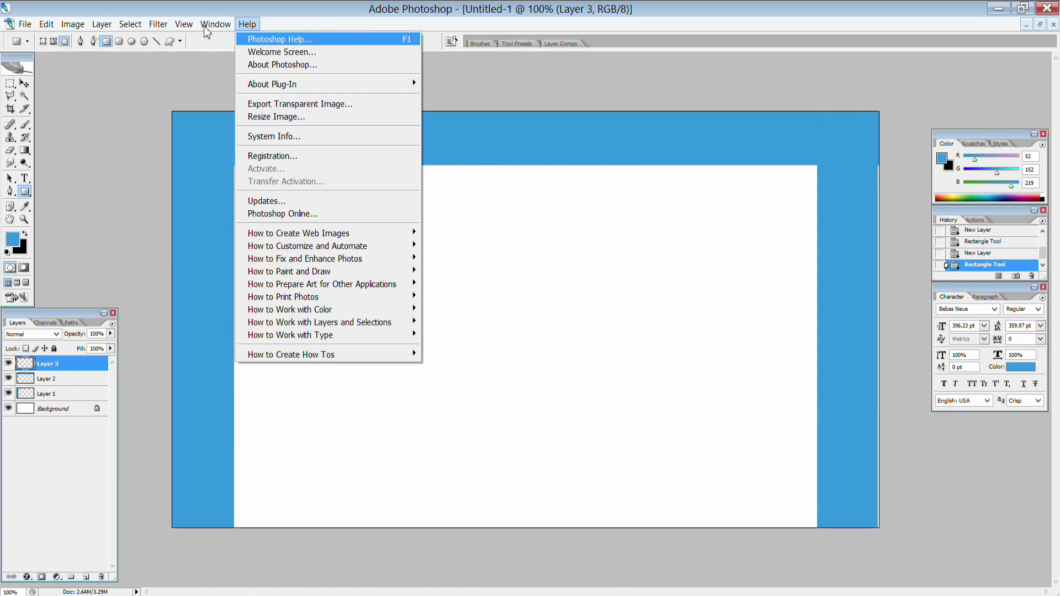
{"action": "mouse_move", "coordinate": [165, 37]}
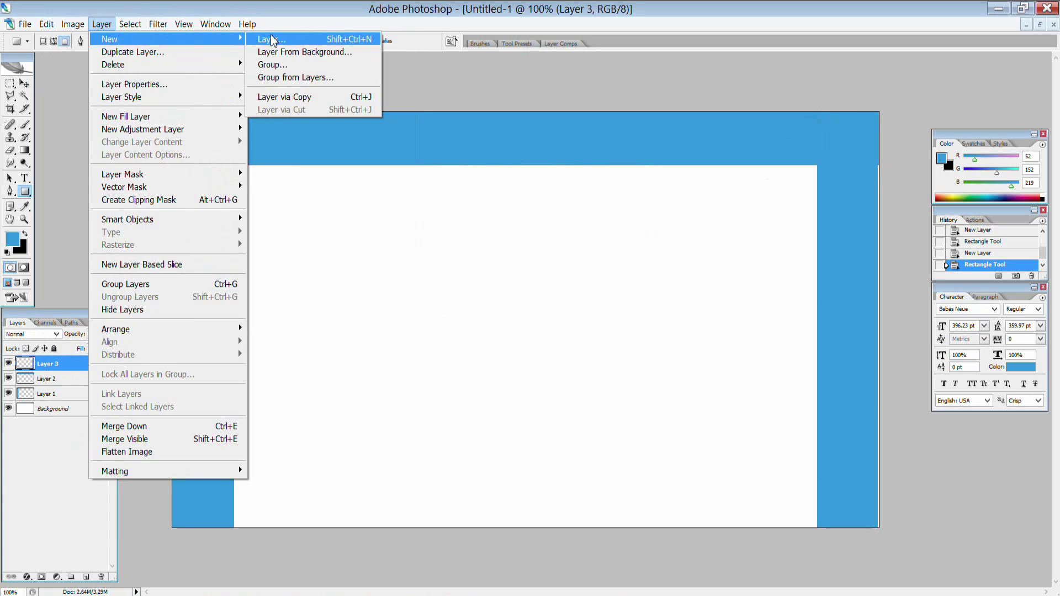
{"action": "left_click", "coordinate": [264, 37]}
{"action": "left_click", "coordinate": [621, 196]}
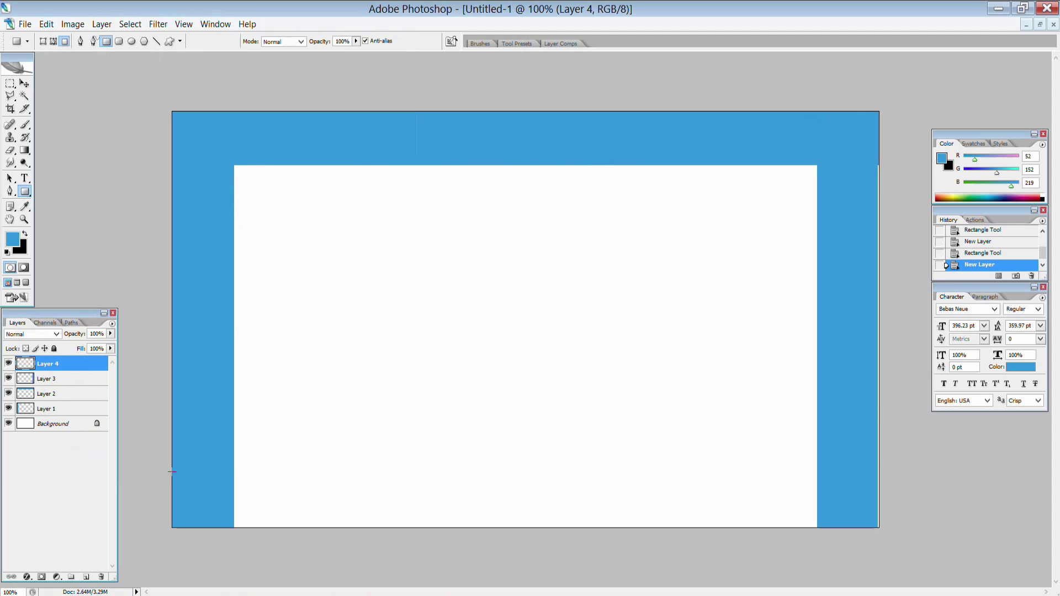
{"action": "left_click_drag", "start_coordinate": [170, 475], "coordinate": [890, 537]}
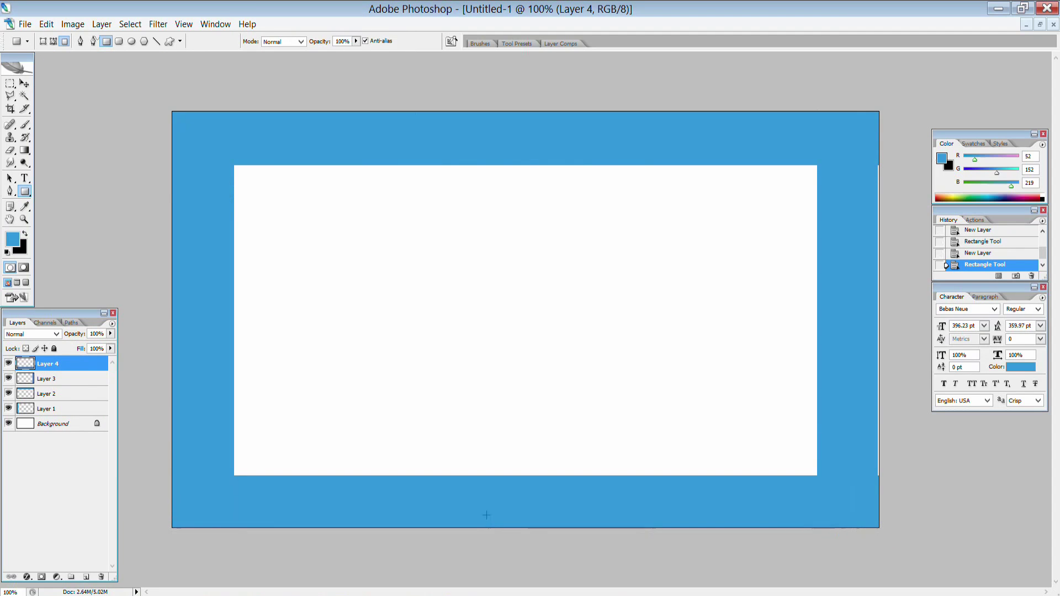
{"action": "left_click", "coordinate": [25, 83]}
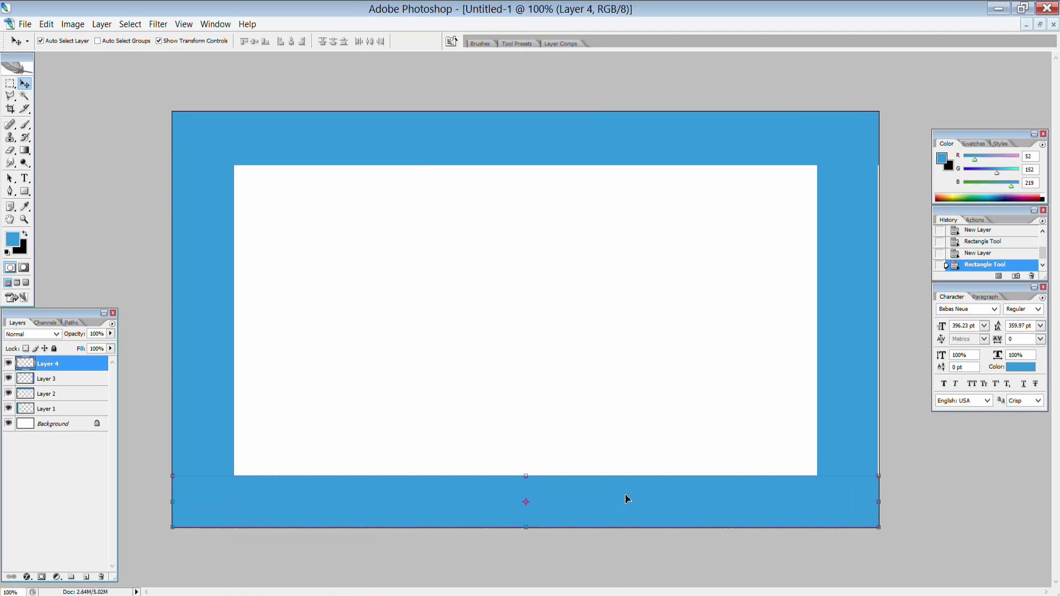
Step: Push the bottom, right, top and left blue bars flush against the canvas edges
{"action": "left_click_drag", "start_coordinate": [626, 496], "coordinate": [627, 532]}
{"action": "left_click_drag", "start_coordinate": [847, 303], "coordinate": [895, 280]}
{"action": "left_click", "coordinate": [439, 150]}
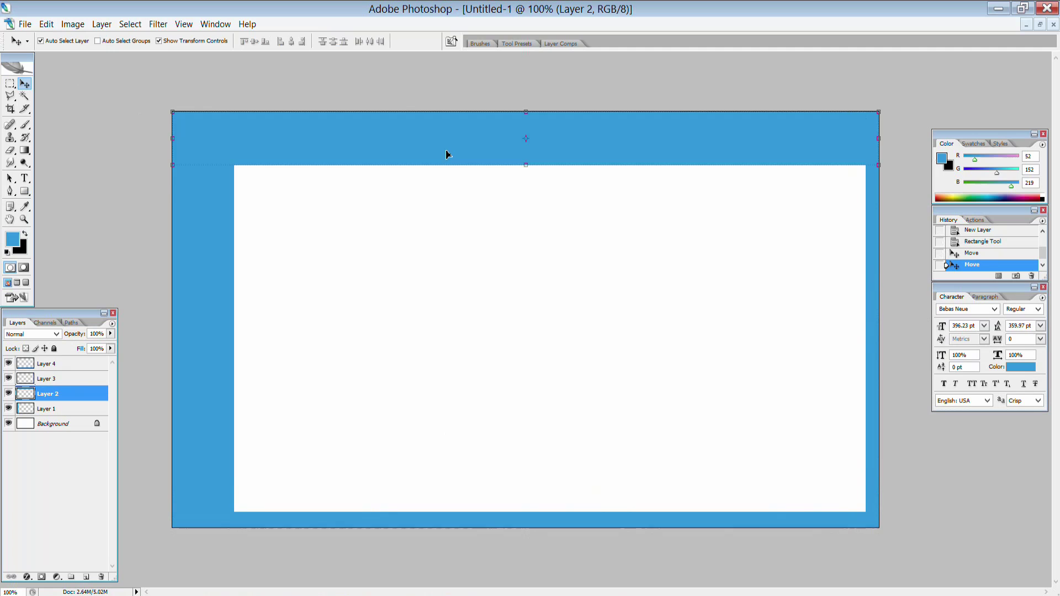
{"action": "left_click_drag", "start_coordinate": [447, 154], "coordinate": [448, 112]}
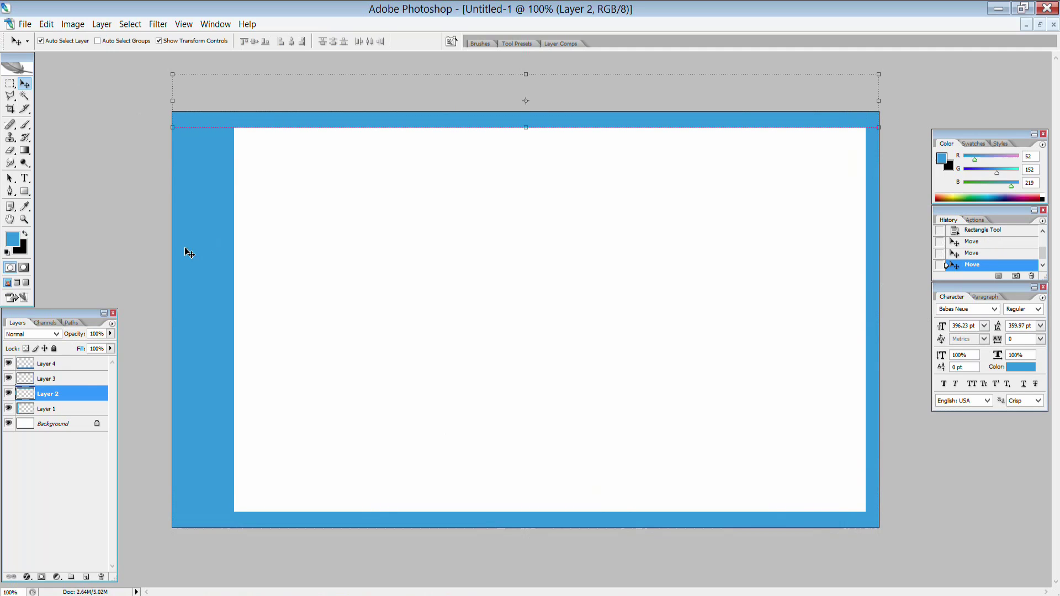
{"action": "left_click", "coordinate": [219, 256]}
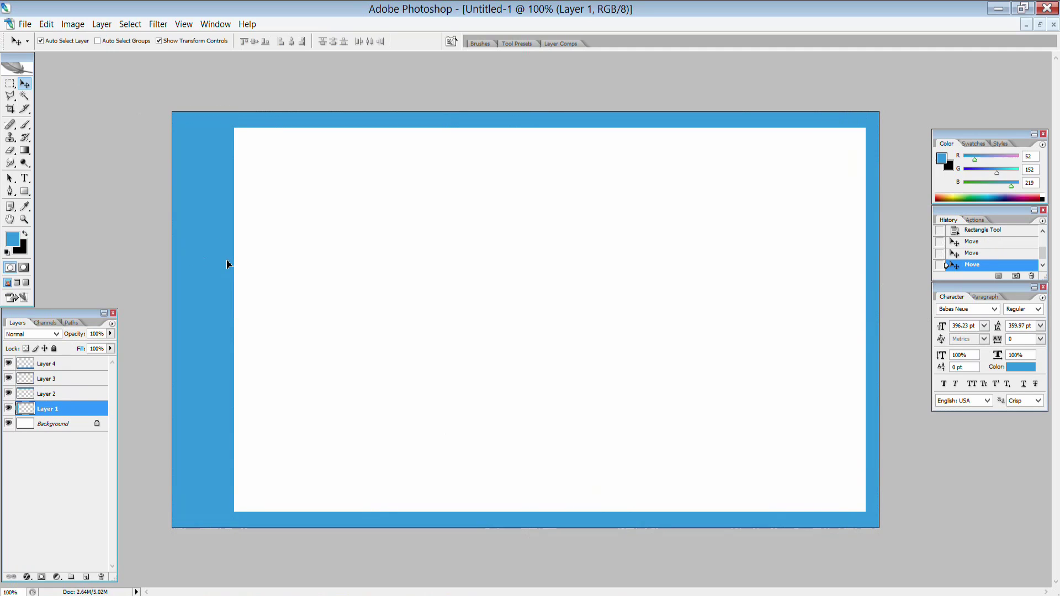
{"action": "left_click_drag", "start_coordinate": [227, 263], "coordinate": [181, 266]}
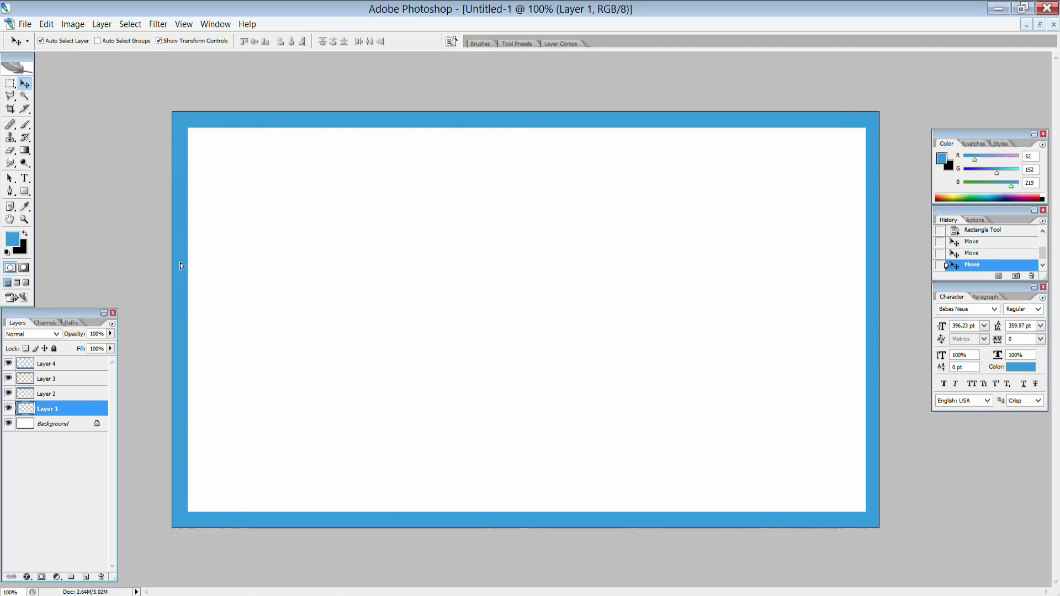
{"action": "left_click", "coordinate": [286, 194]}
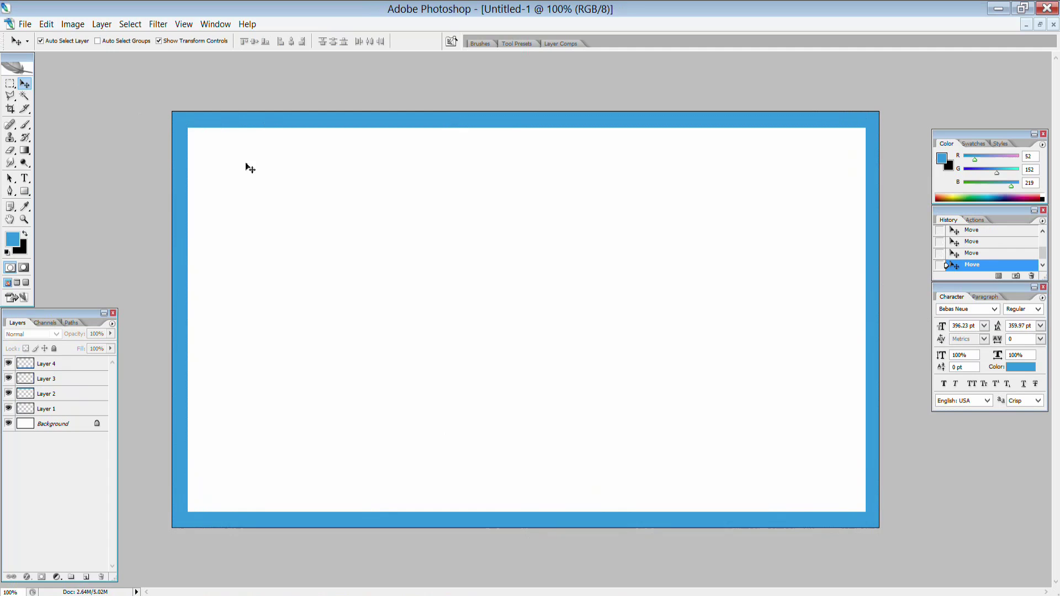
Step: Open the Photoshop.png feather image
{"action": "left_click", "coordinate": [25, 23]}
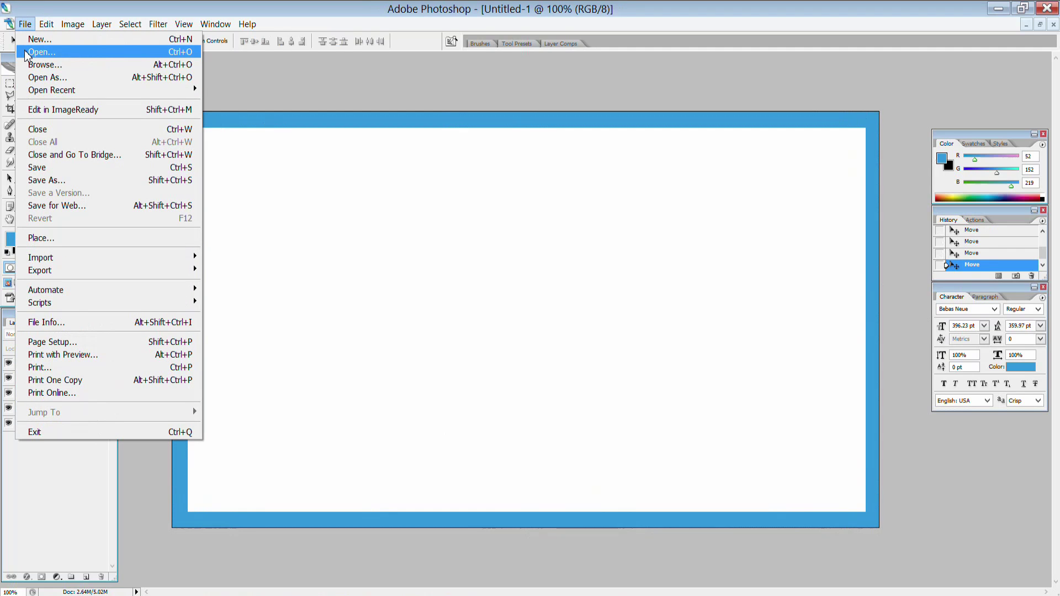
{"action": "left_click", "coordinate": [42, 51]}
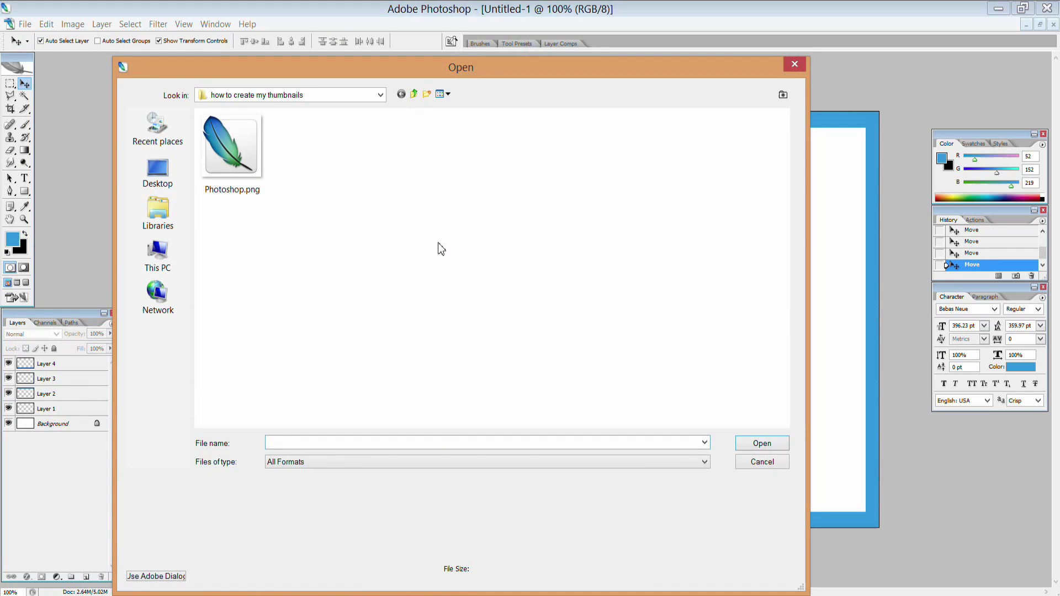
{"action": "double_click", "coordinate": [251, 162]}
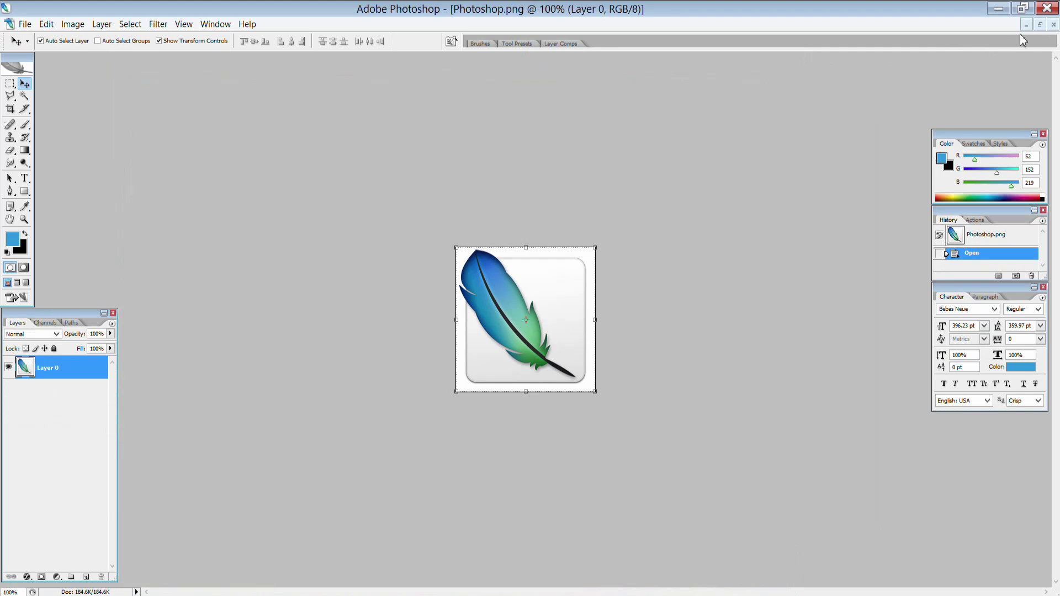
Step: Float the document windows and drag the feather layer into Untitled-1
{"action": "left_click", "coordinate": [1039, 24]}
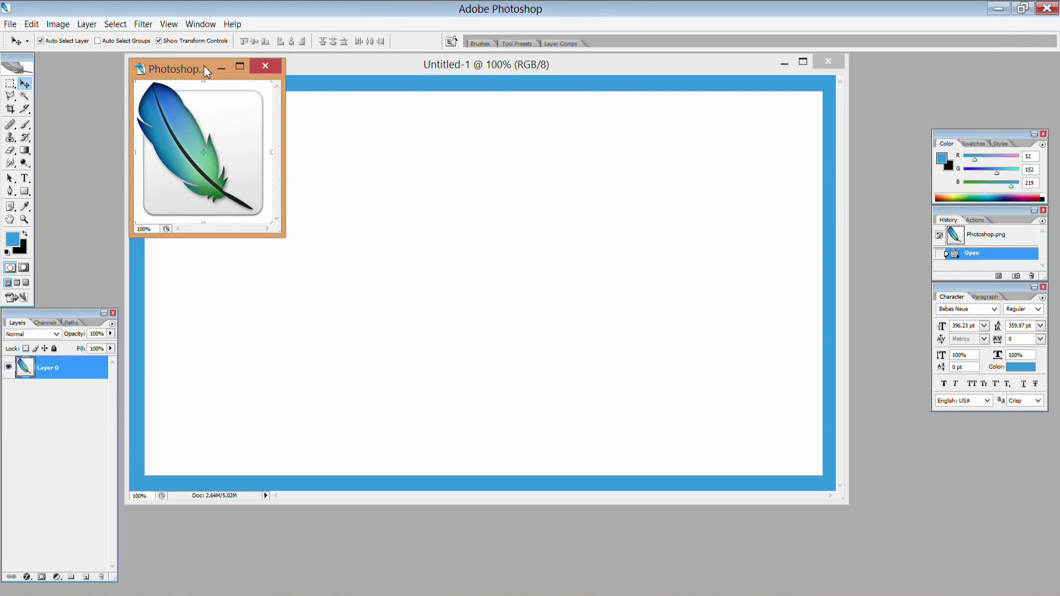
{"action": "left_click_drag", "start_coordinate": [180, 67], "coordinate": [827, 394]}
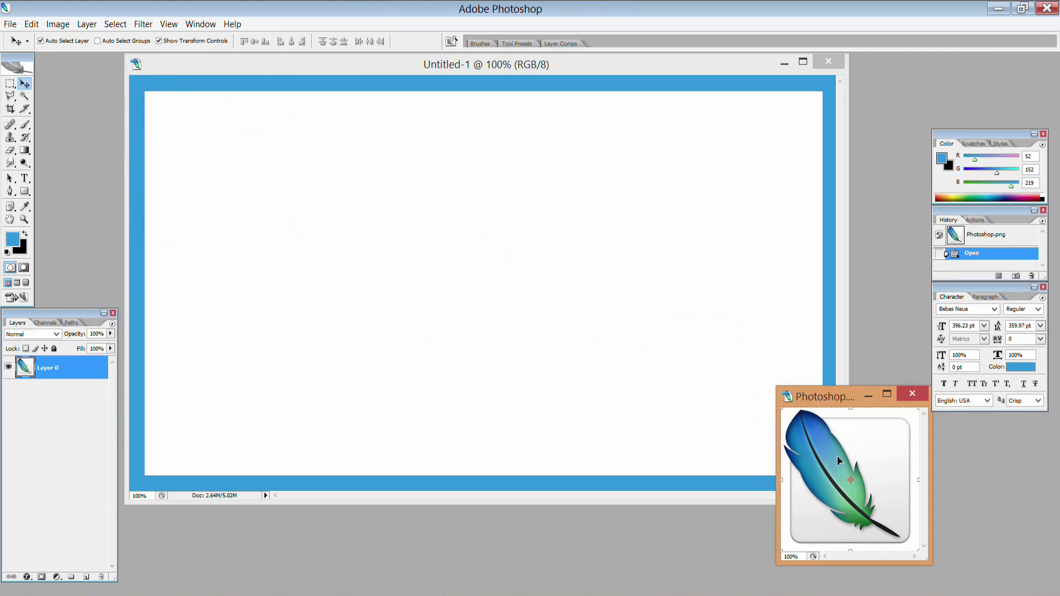
{"action": "left_click_drag", "start_coordinate": [878, 485], "coordinate": [780, 432]}
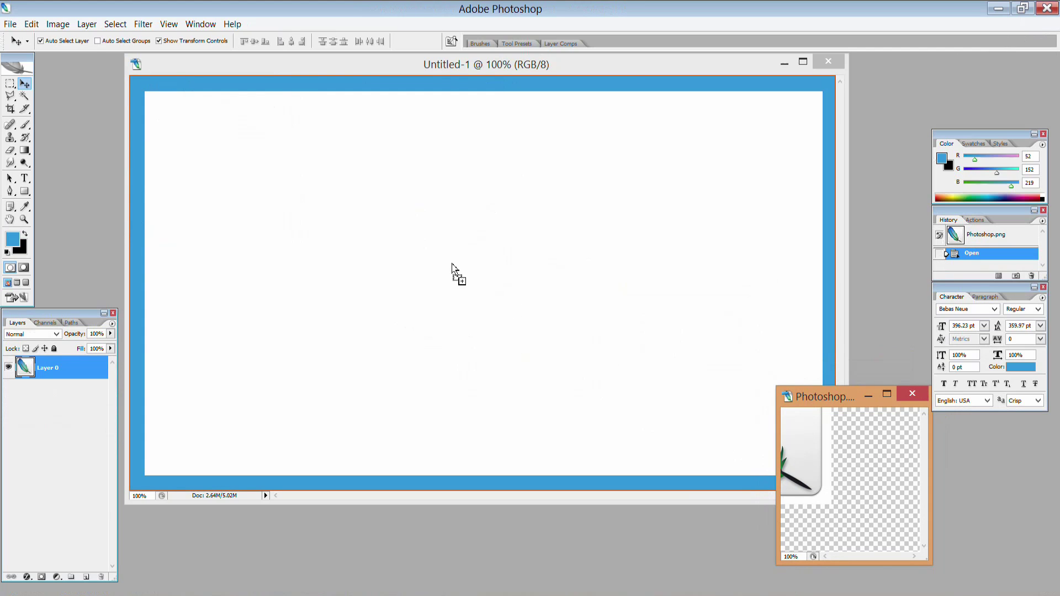
{"action": "left_click_drag", "start_coordinate": [451, 264], "coordinate": [265, 170]}
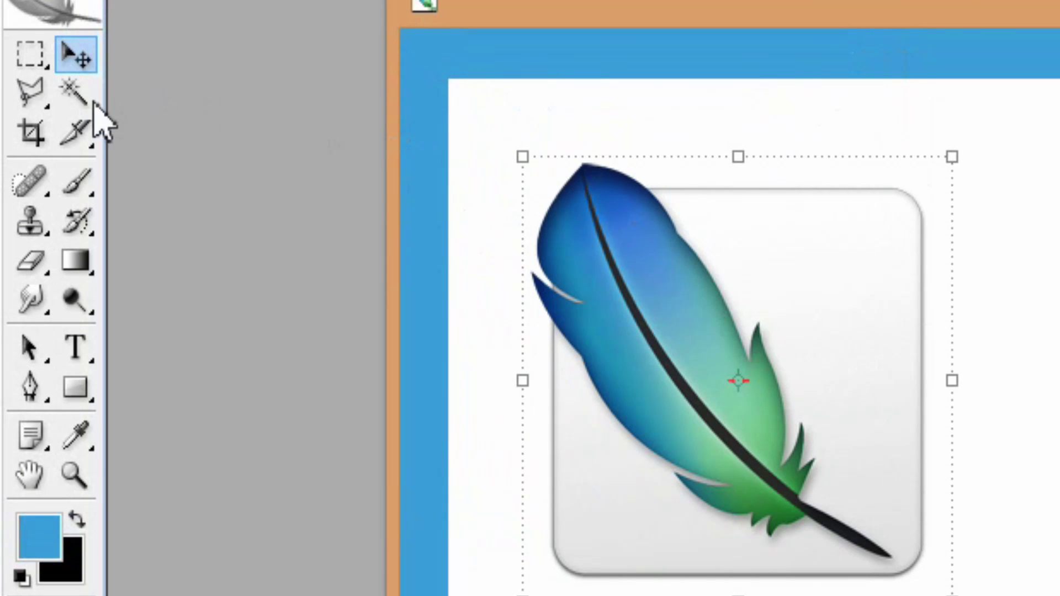
Step: Select the white margin around the feather icon with the Magic Wand and remove it
{"action": "left_click", "coordinate": [76, 95]}
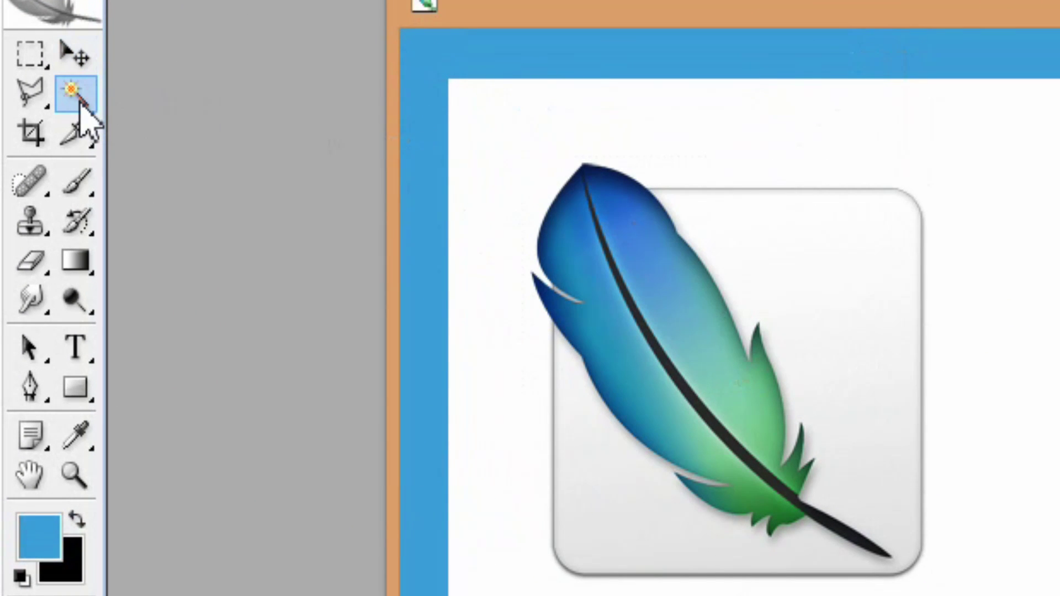
{"action": "left_click", "coordinate": [881, 176]}
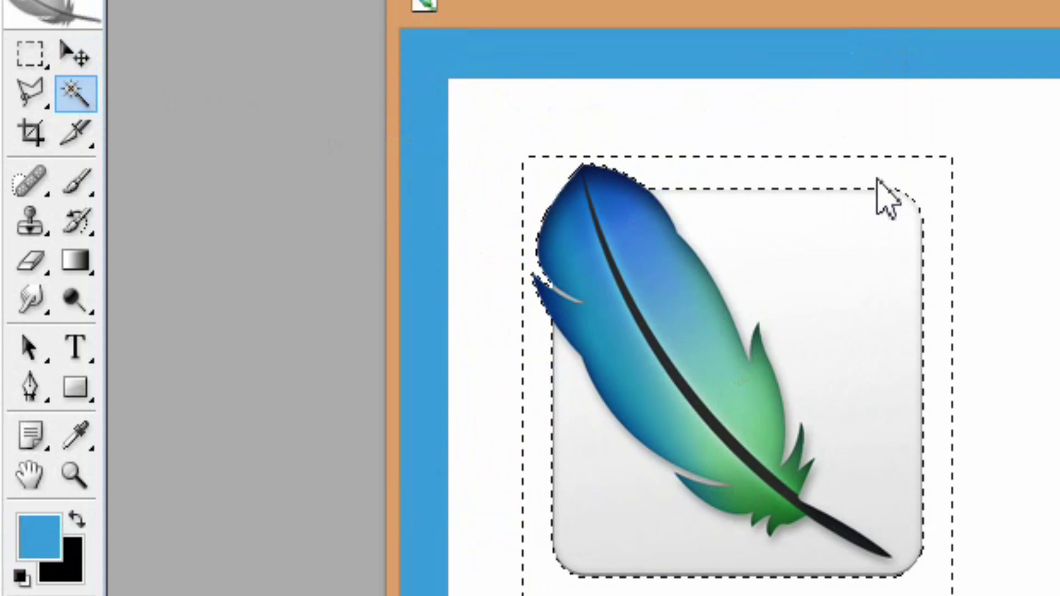
{"action": "key", "text": "ctrl+d"}
Step: Move the feather icon to the top-left and scale it to about 277% to fill the left side
{"action": "left_click", "coordinate": [75, 58]}
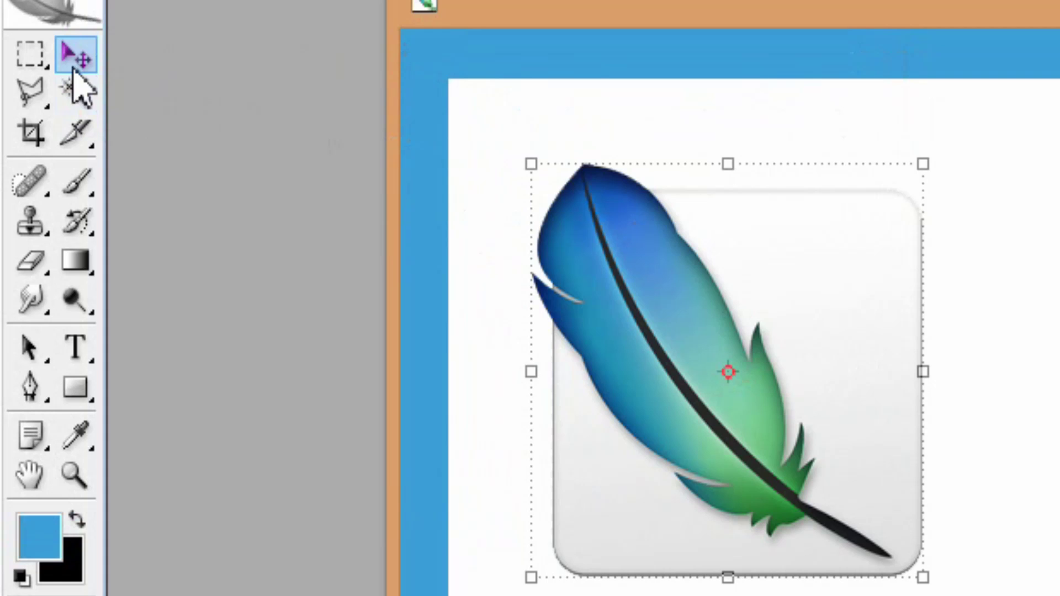
{"action": "left_click_drag", "start_coordinate": [855, 331], "coordinate": [788, 260]}
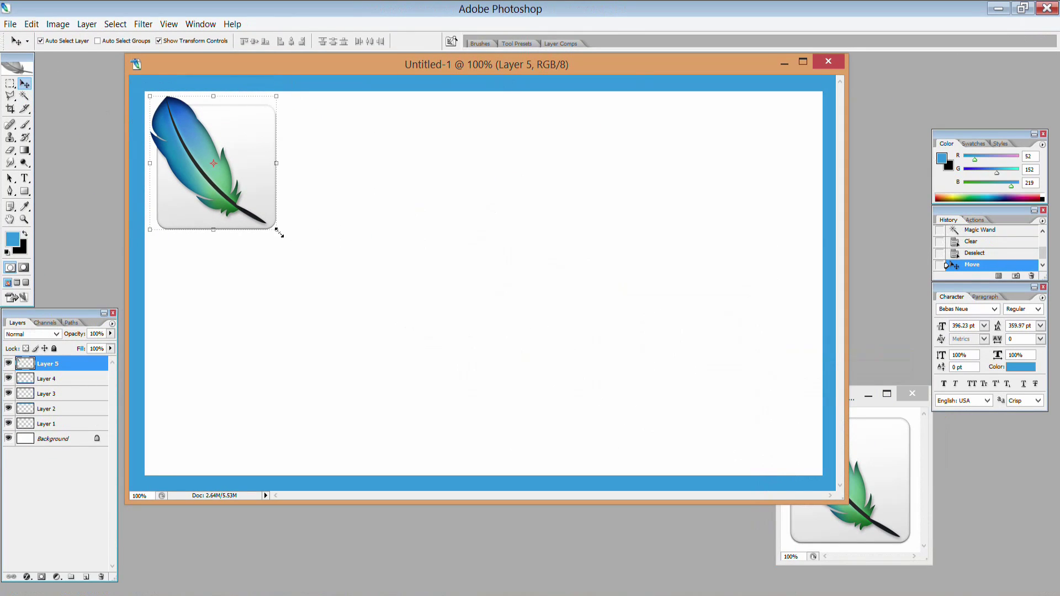
{"action": "left_click_drag", "start_coordinate": [279, 234], "coordinate": [551, 416]}
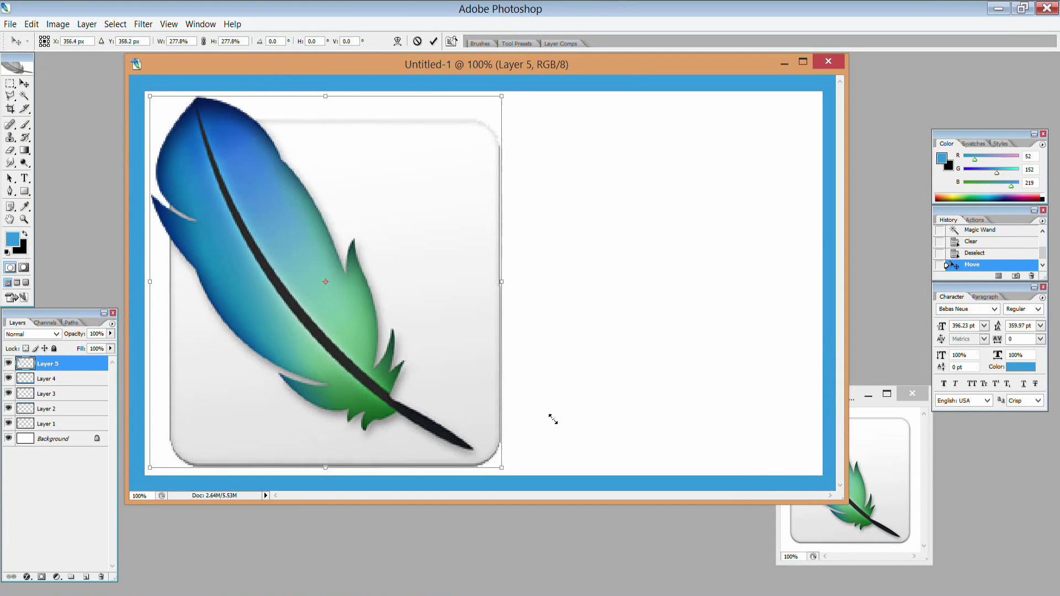
{"action": "left_click", "coordinate": [433, 41]}
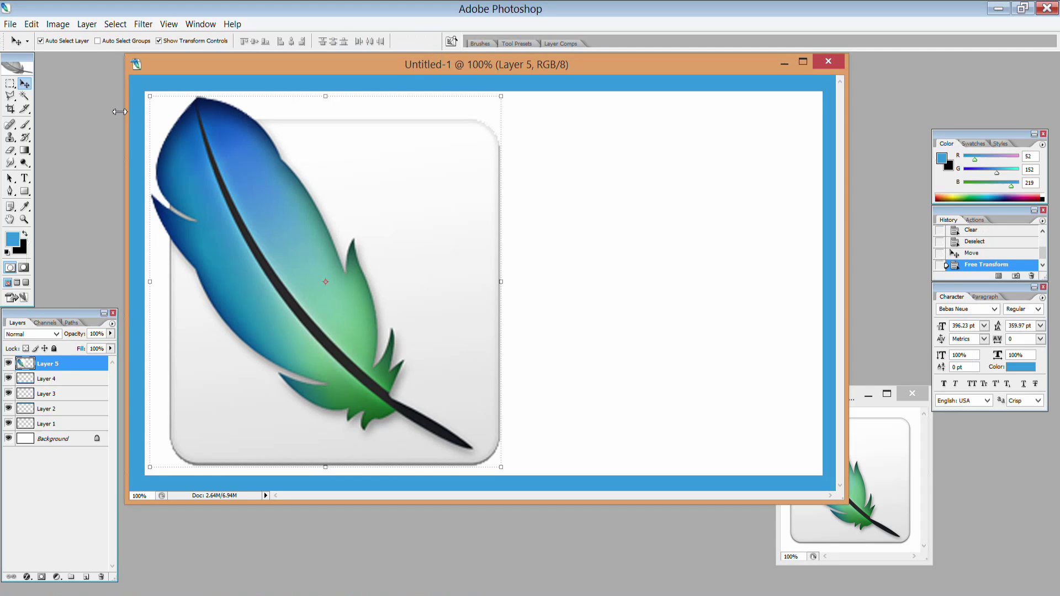
{"action": "left_click", "coordinate": [24, 178]}
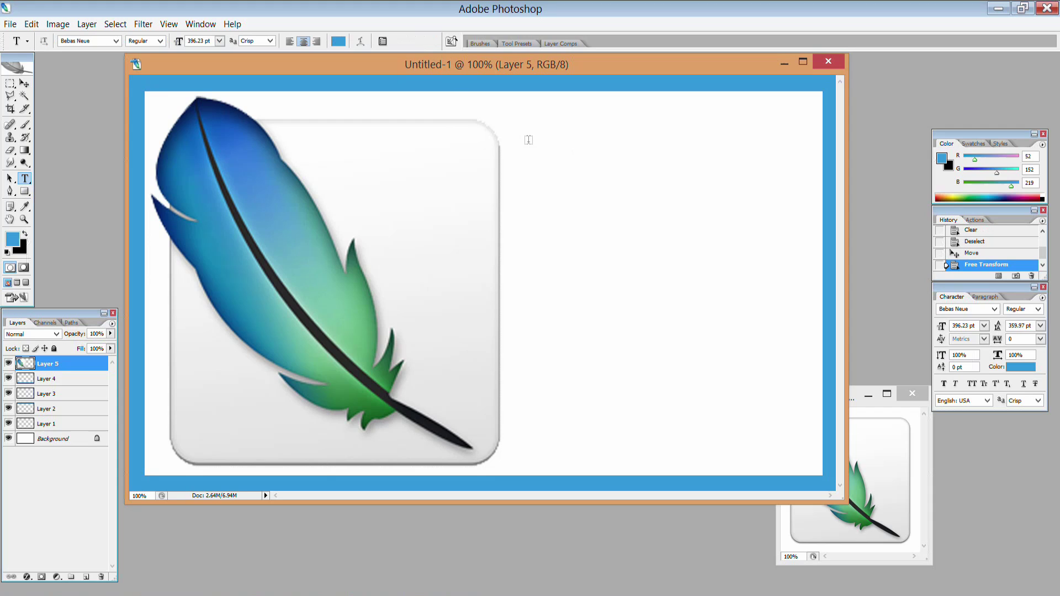
Step: Type 'HOW TO' in blue Bebas Neue and move it down beside the feather icon
{"action": "left_click", "coordinate": [529, 141]}
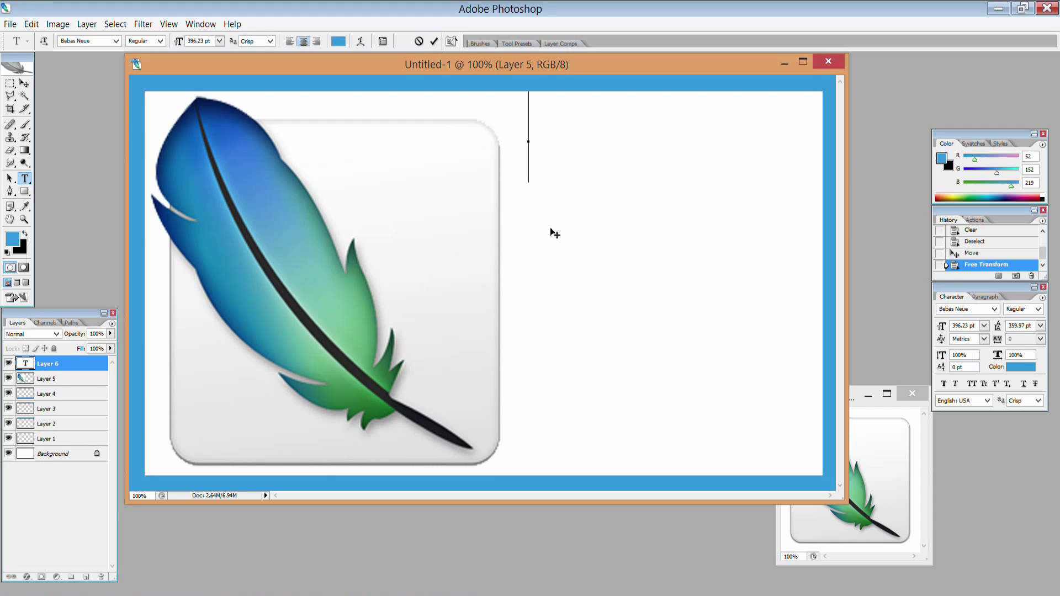
{"action": "type", "text": "HOW"}
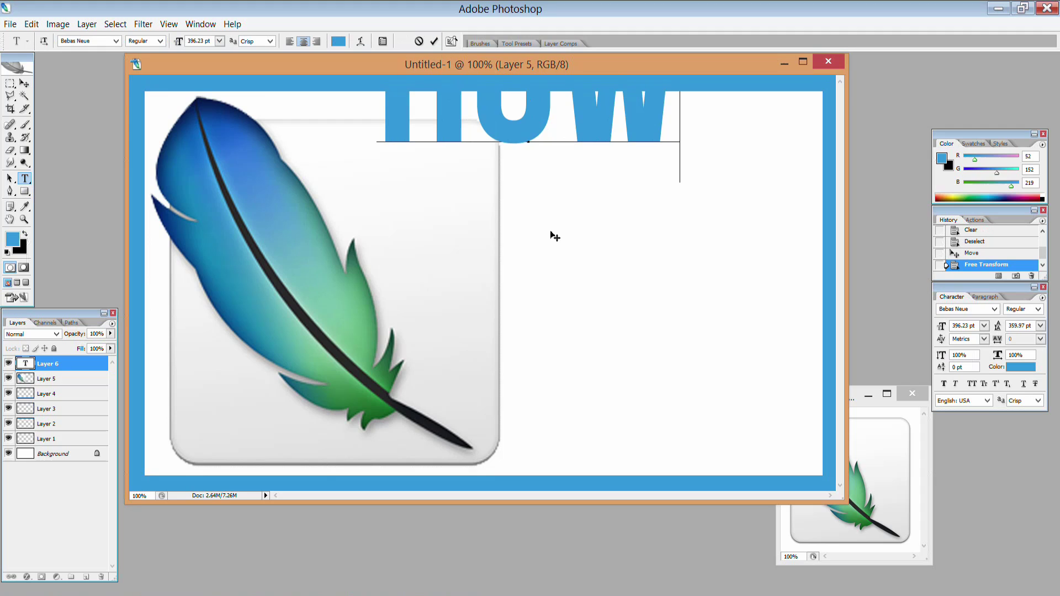
{"action": "type", "text": " TO"}
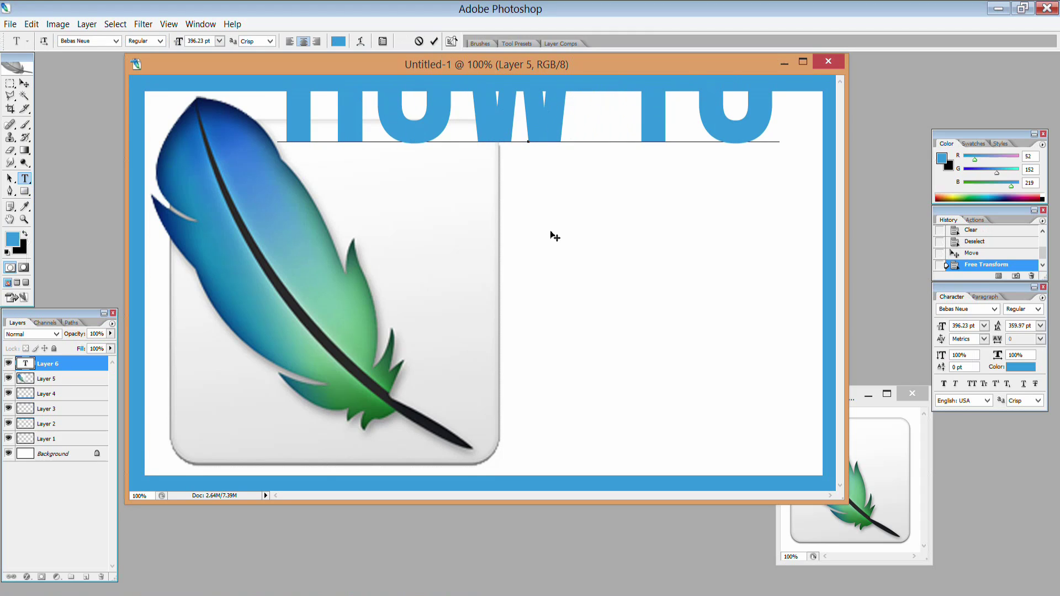
{"action": "left_click", "coordinate": [433, 42]}
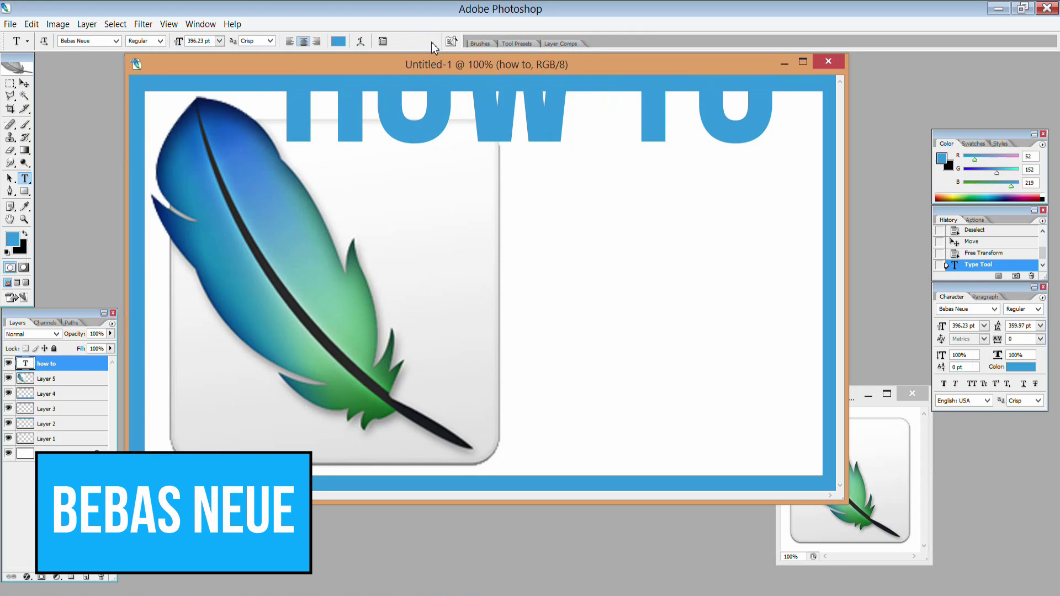
{"action": "left_click", "coordinate": [24, 83]}
{"action": "left_click_drag", "start_coordinate": [551, 136], "coordinate": [574, 283]}
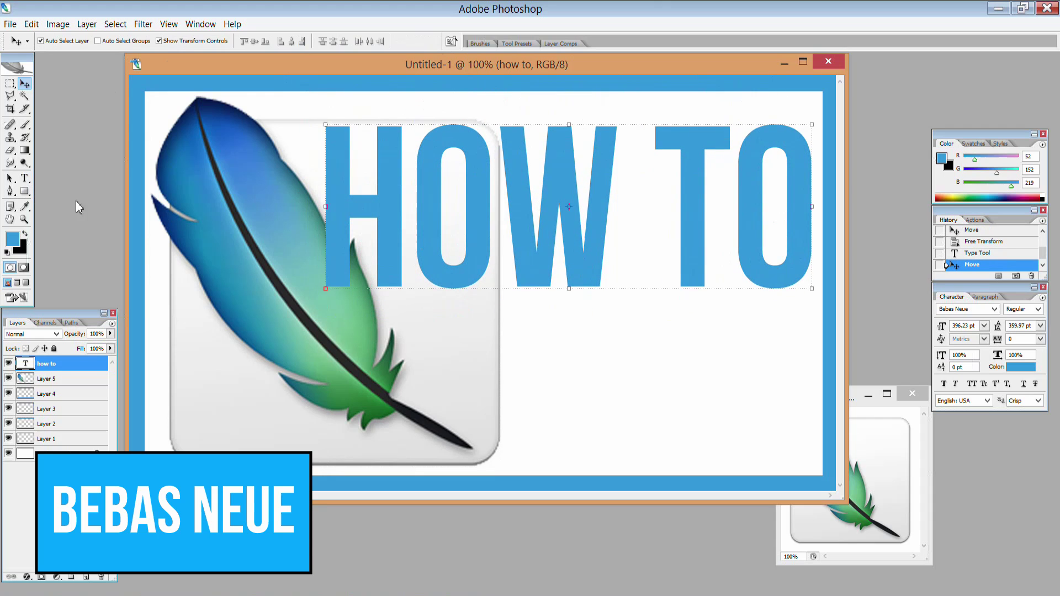
{"action": "left_click", "coordinate": [24, 178]}
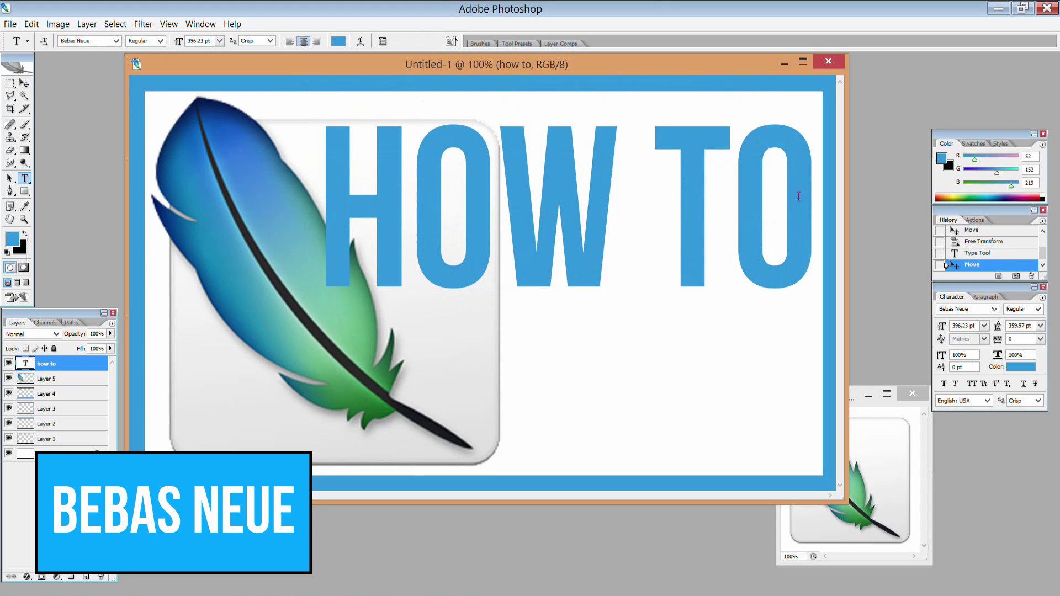
Step: Recolour the whole HOW TO text to pure red (ff0000)
{"action": "left_click_drag", "start_coordinate": [809, 202], "coordinate": [331, 171]}
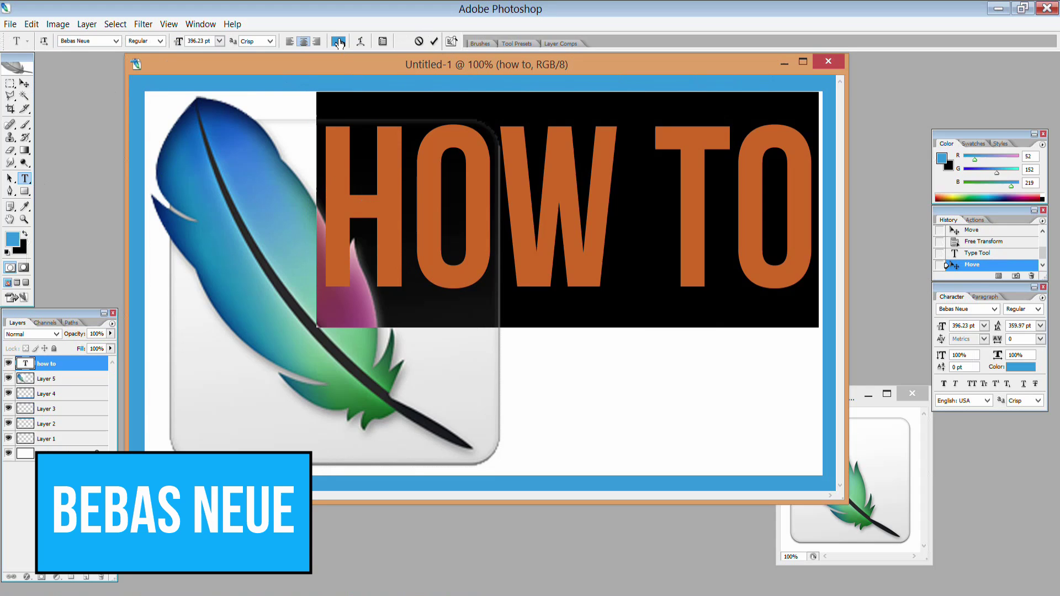
{"action": "left_click", "coordinate": [338, 42]}
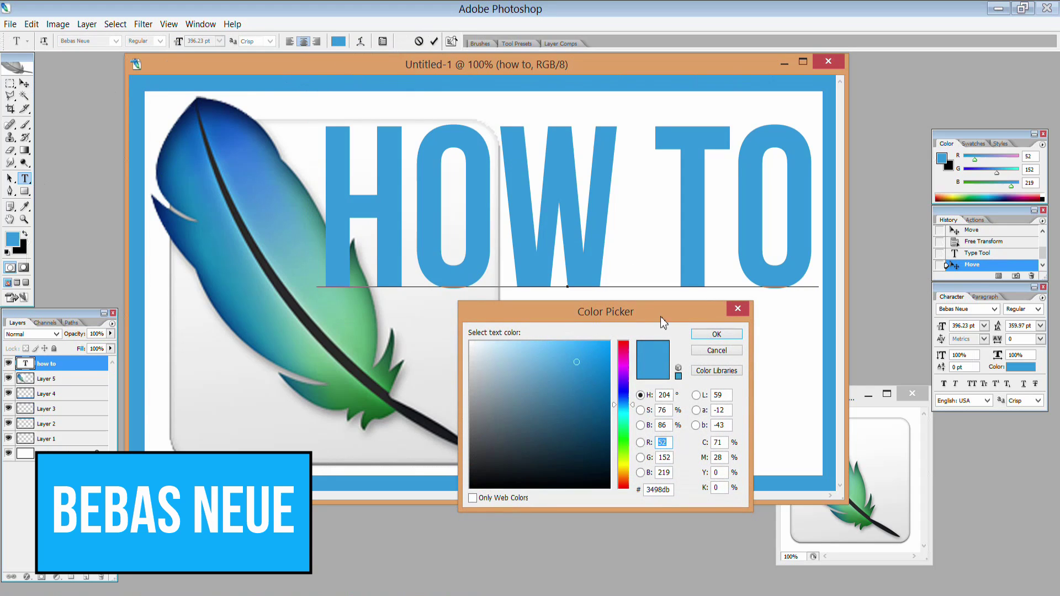
{"action": "left_click_drag", "start_coordinate": [625, 348], "coordinate": [625, 330]}
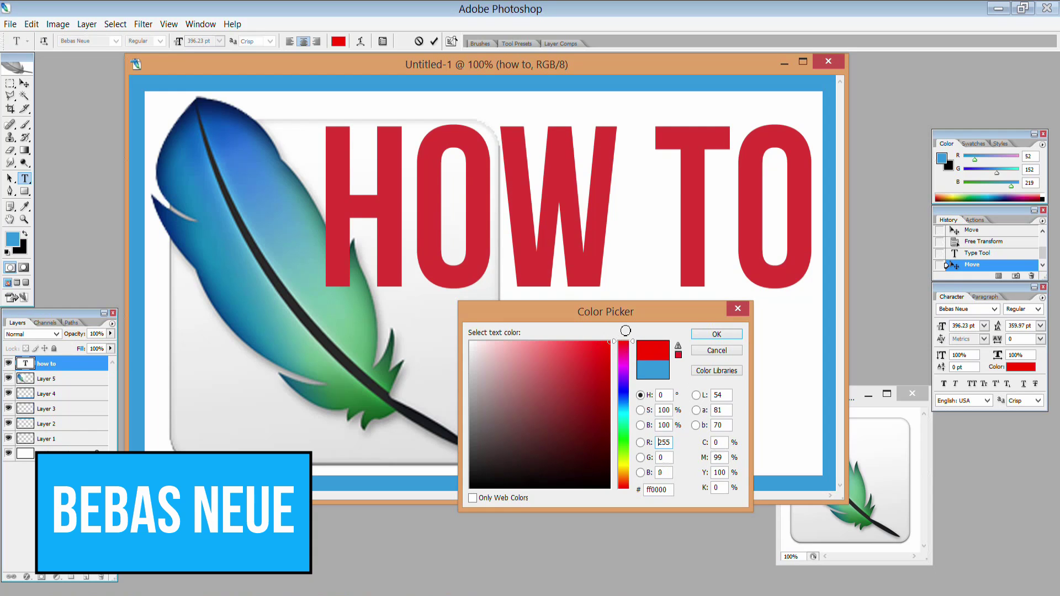
{"action": "left_click", "coordinate": [717, 335]}
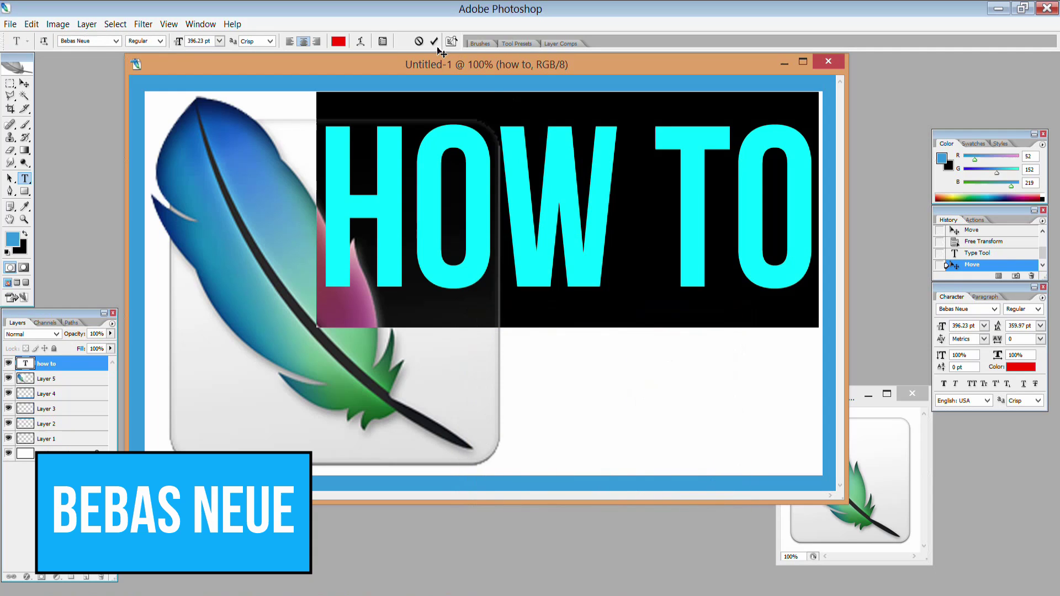
{"action": "left_click", "coordinate": [433, 42]}
{"action": "left_click", "coordinate": [24, 84]}
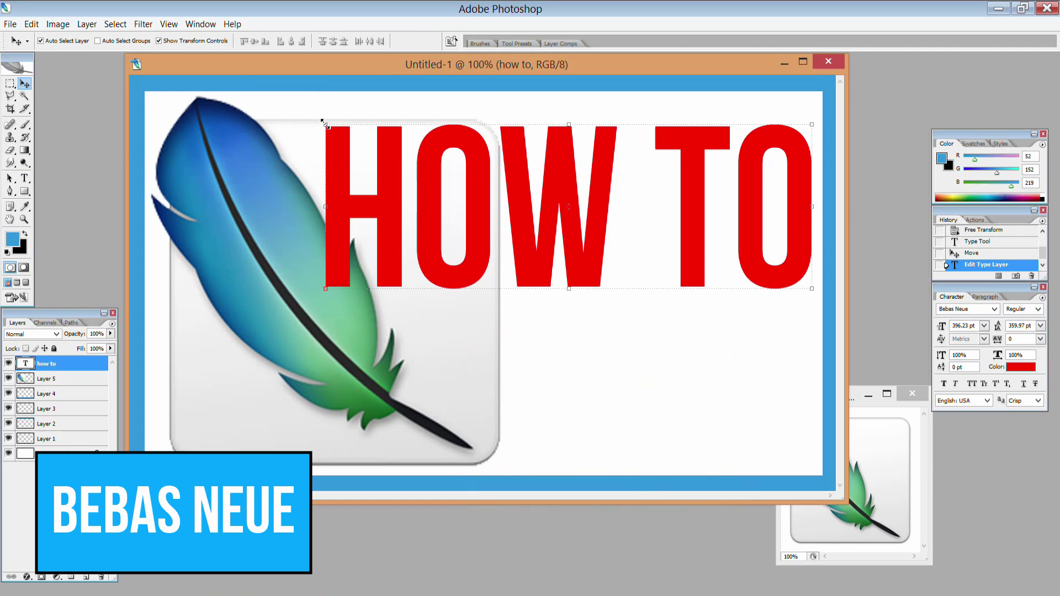
Step: Scale HOW TO to about 60.6% and place it in the canvas's top-right corner
{"action": "left_click_drag", "start_coordinate": [324, 122], "coordinate": [518, 172]}
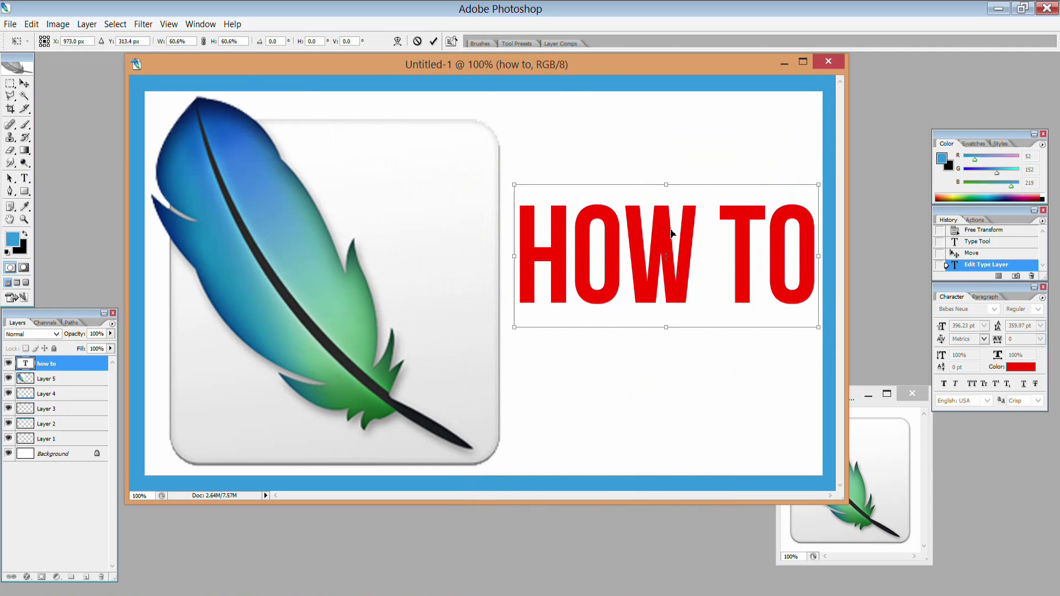
{"action": "left_click_drag", "start_coordinate": [662, 200], "coordinate": [659, 144]}
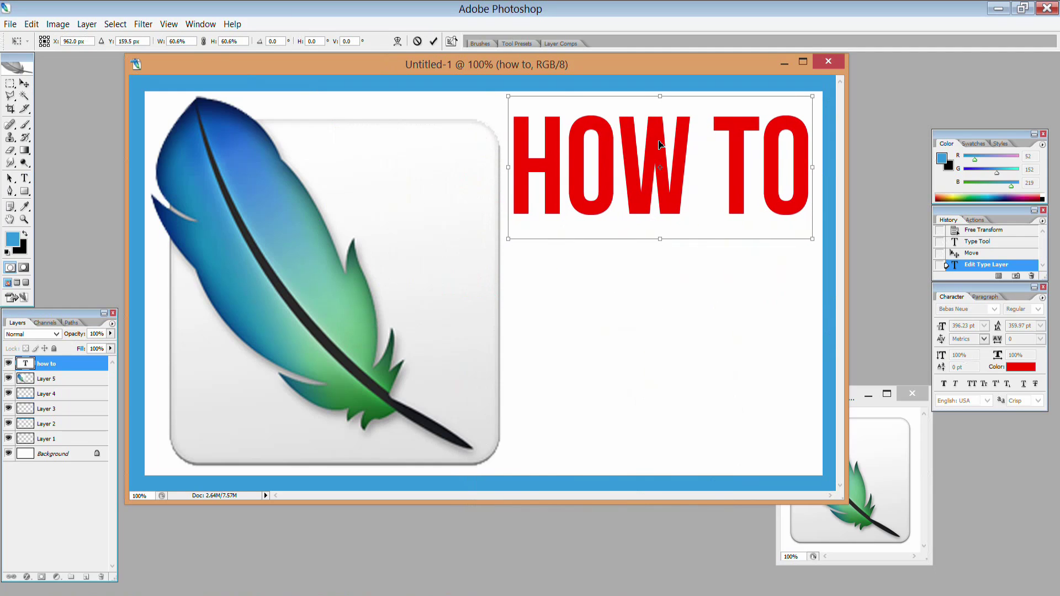
{"action": "left_click", "coordinate": [434, 43]}
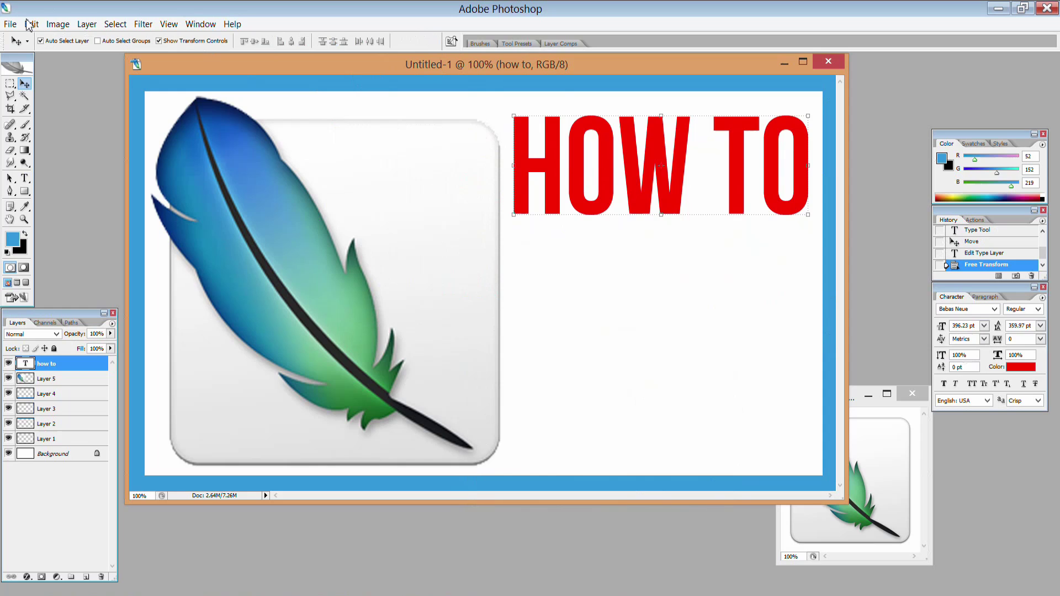
Step: Duplicate the HOW TO layer and drag the copy below the original
{"action": "left_click", "coordinate": [82, 26]}
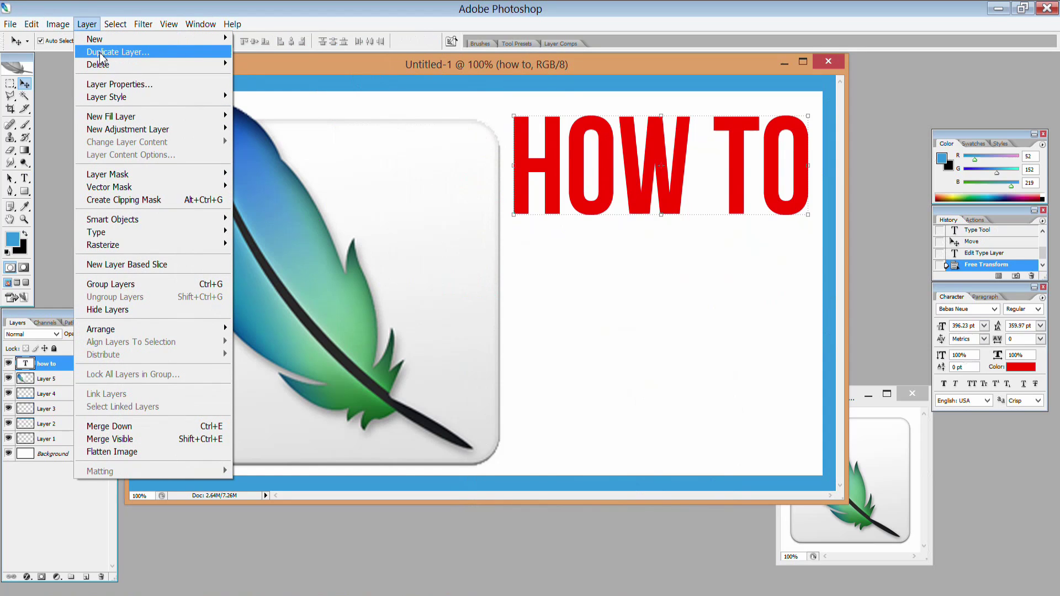
{"action": "left_click", "coordinate": [99, 53]}
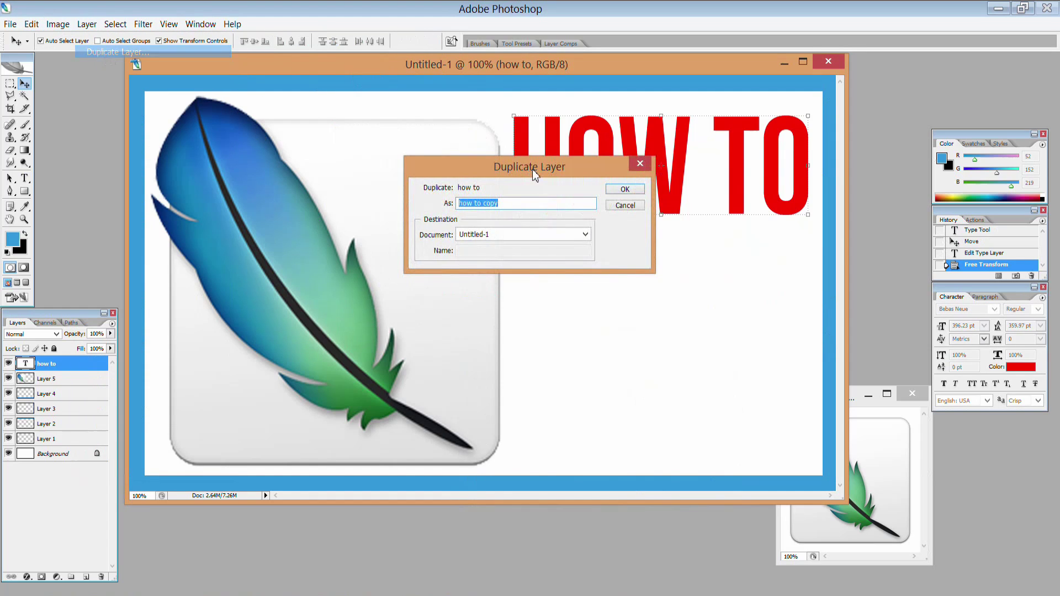
{"action": "left_click", "coordinate": [629, 190]}
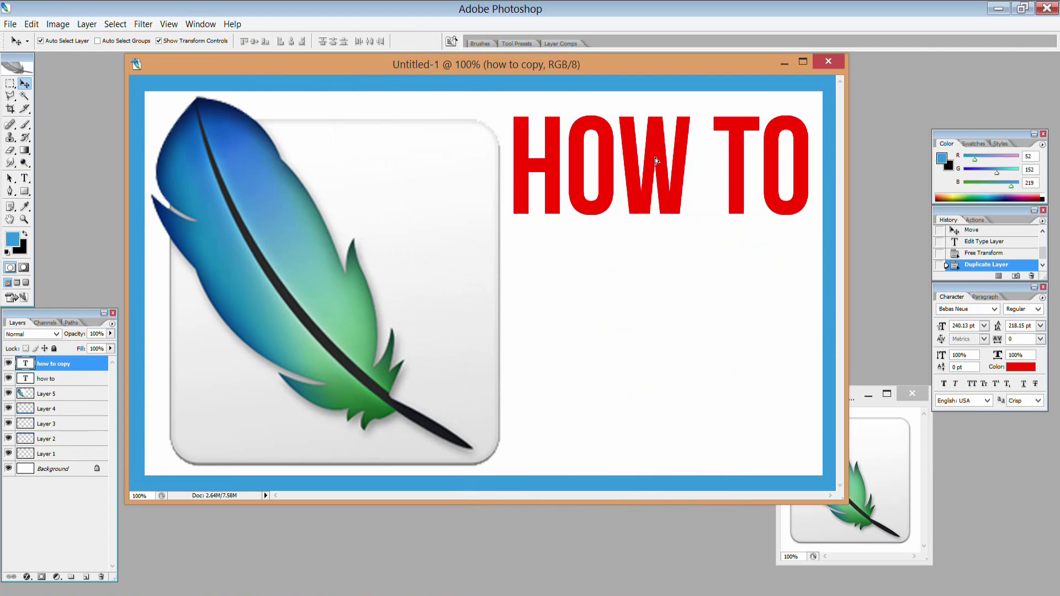
{"action": "left_click_drag", "start_coordinate": [654, 158], "coordinate": [655, 265]}
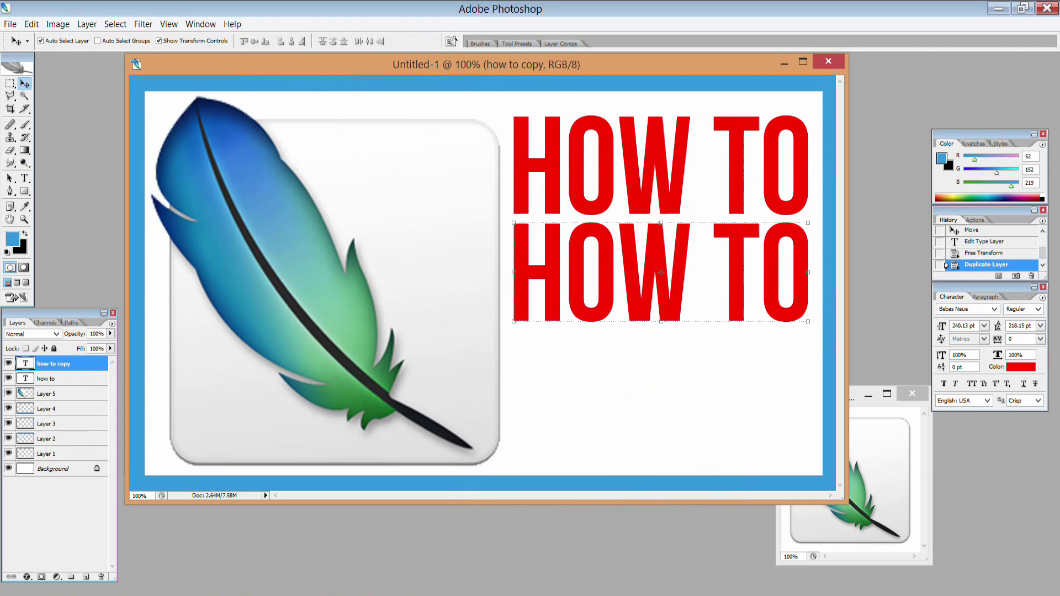
Step: Retype the lower copy as 'CREATE', then resize it and move it up under HOW TO
{"action": "left_click", "coordinate": [24, 178]}
{"action": "left_click", "coordinate": [806, 267]}
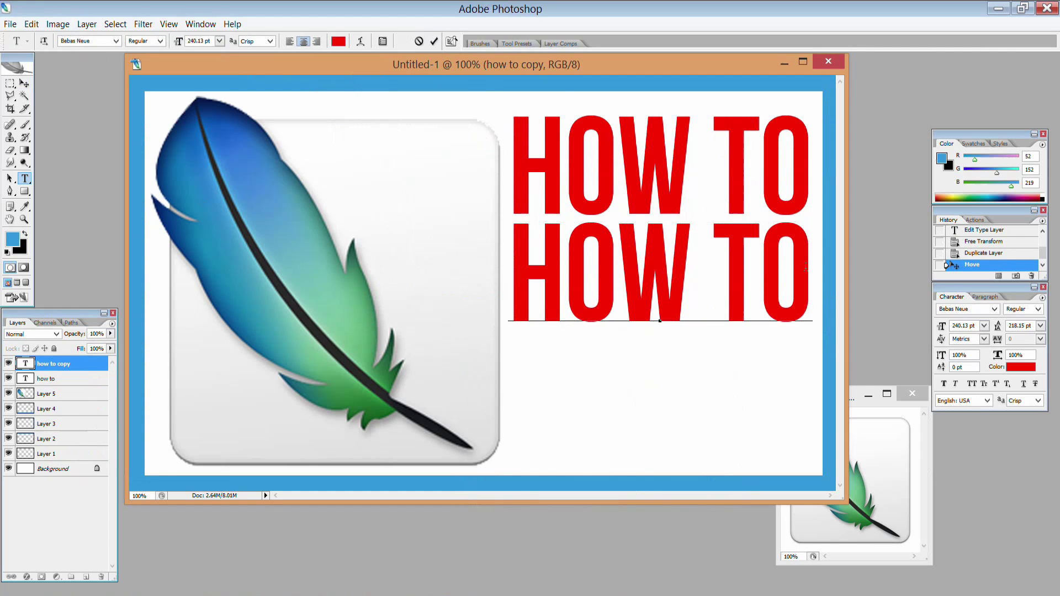
{"action": "key", "text": "ctrl+a"}
{"action": "type", "text": "CREATE"}
{"action": "left_click", "coordinate": [26, 86]}
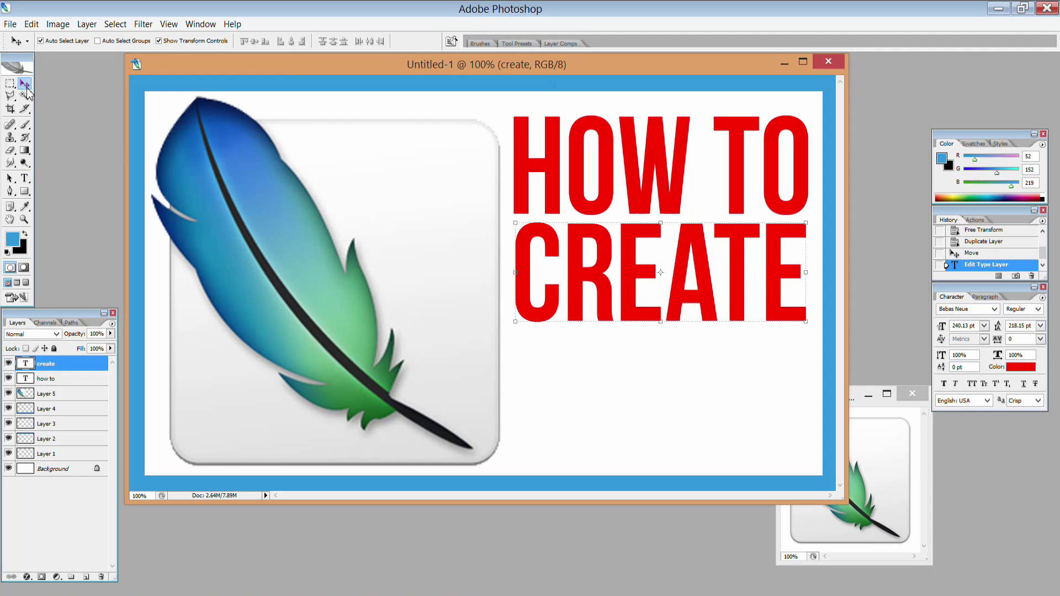
{"action": "left_click_drag", "start_coordinate": [661, 325], "coordinate": [663, 255]}
{"action": "key", "text": "Return"}
Step: Change the CREATE text colour to magenta
{"action": "key", "text": "t"}
{"action": "double_click", "coordinate": [662, 255]}
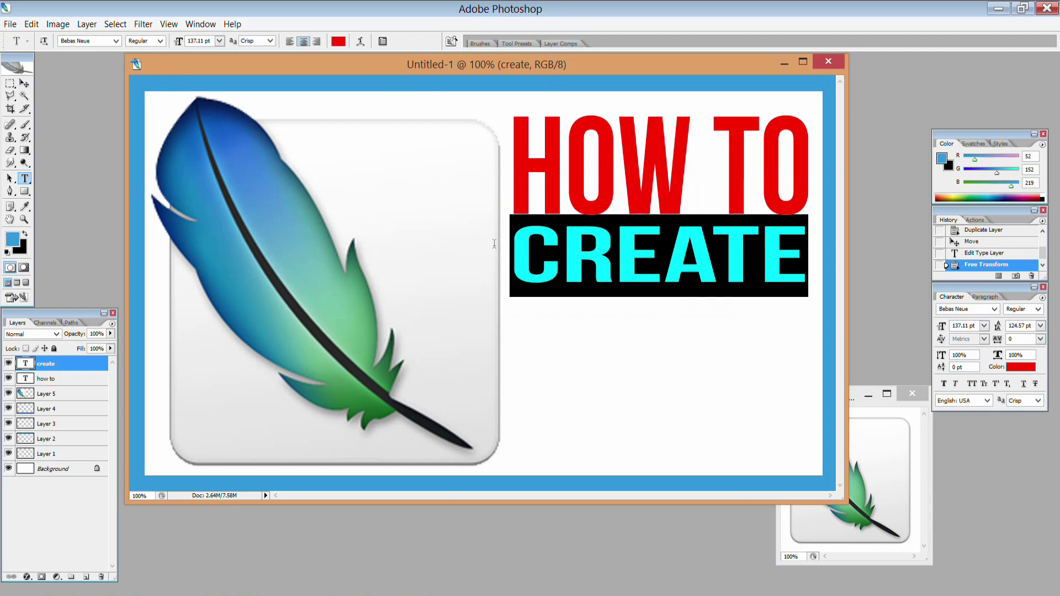
{"action": "left_click", "coordinate": [338, 41]}
{"action": "left_click_drag", "start_coordinate": [623, 354], "coordinate": [623, 367]}
{"action": "left_click", "coordinate": [716, 335]}
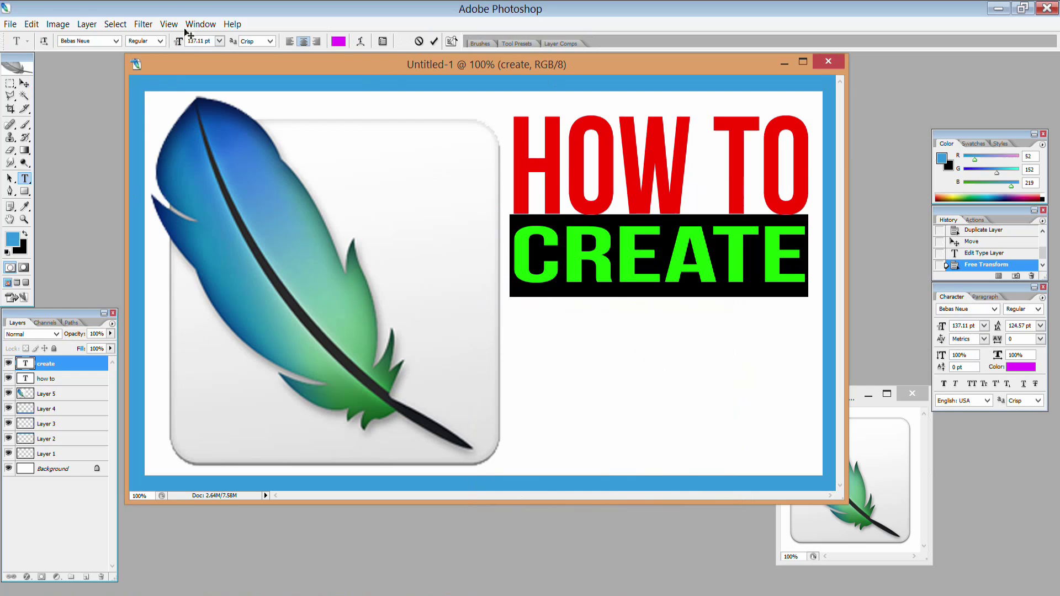
Step: Select the HOW TO layer on the canvas with the Move tool, ready to duplicate it again
{"action": "left_click", "coordinate": [25, 83]}
{"action": "left_click", "coordinate": [737, 205]}
{"action": "left_click", "coordinate": [87, 24]}
Step: Duplicate HOW TO again, move the copy below CREATE and retype it as 'thumbnail'
{"action": "left_click", "coordinate": [115, 51]}
{"action": "key", "text": "Return"}
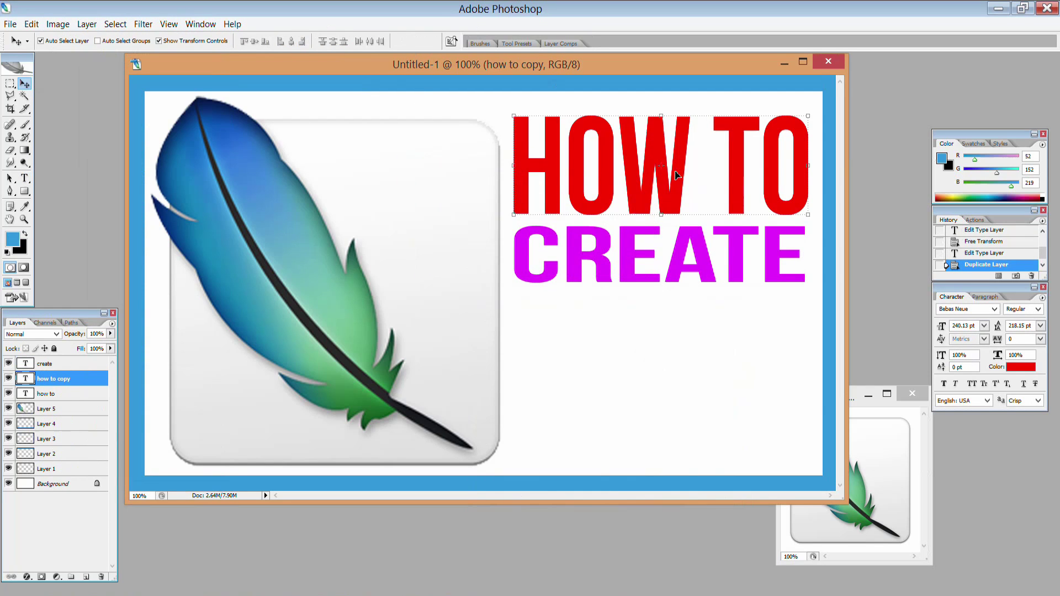
{"action": "left_click_drag", "start_coordinate": [673, 175], "coordinate": [674, 353]}
{"action": "key", "text": "t"}
{"action": "triple_click", "coordinate": [485, 341]}
{"action": "type", "text": "thumbnail"}
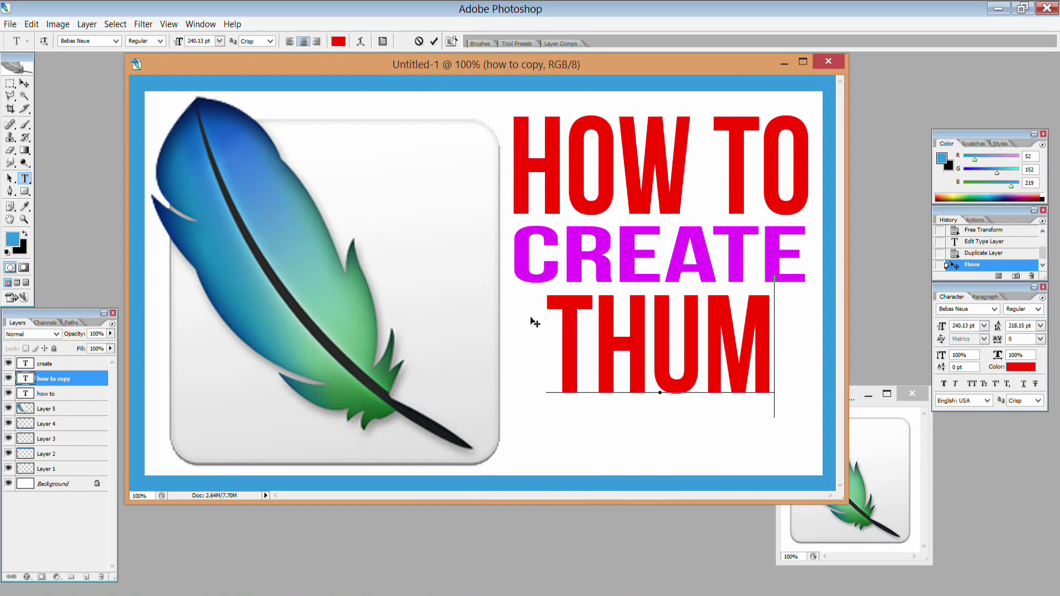
{"action": "left_click", "coordinate": [434, 41]}
Step: Free-transform THUMBNAILS to fit the canvas width and stretch it tall to the bottom edge
{"action": "key", "text": "ctrl+t"}
{"action": "left_click_drag", "start_coordinate": [655, 394], "coordinate": [667, 412]}
{"action": "left_click_drag", "start_coordinate": [403, 354], "coordinate": [514, 348]}
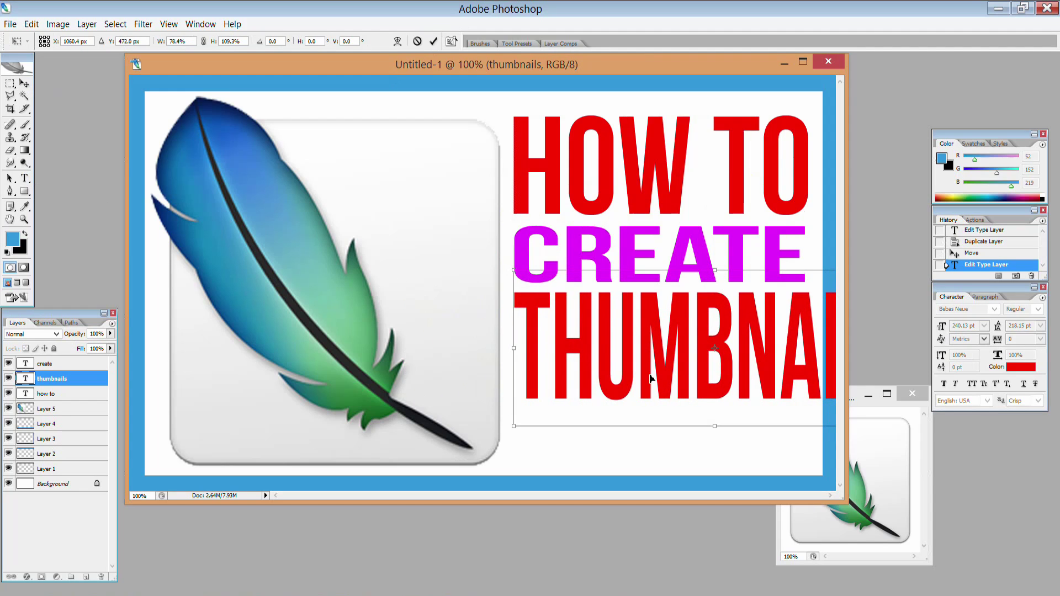
{"action": "left_click_drag", "start_coordinate": [766, 364], "coordinate": [659, 365]}
{"action": "left_click_drag", "start_coordinate": [407, 350], "coordinate": [514, 357]}
{"action": "left_click_drag", "start_coordinate": [658, 425], "coordinate": [668, 502]}
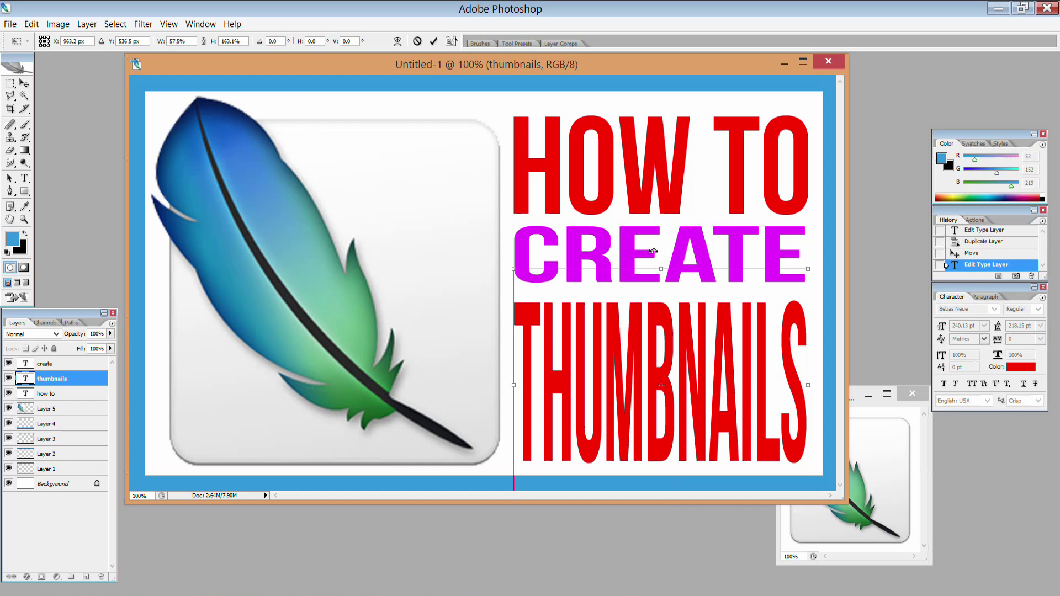
{"action": "key", "text": "Return"}
Step: Colour the THUMBNAILS text green and confirm its final transform
{"action": "key", "text": "t"}
{"action": "left_click_drag", "start_coordinate": [806, 381], "coordinate": [514, 381]}
{"action": "left_click", "coordinate": [339, 41]}
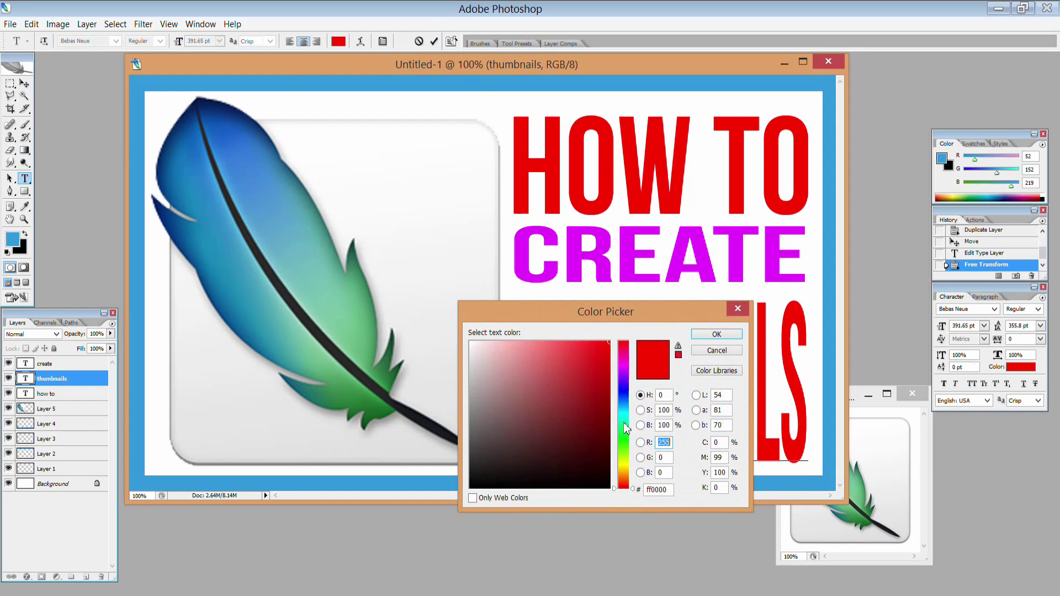
{"action": "left_click_drag", "start_coordinate": [625, 428], "coordinate": [625, 439]}
{"action": "left_click", "coordinate": [716, 334]}
{"action": "left_click", "coordinate": [433, 41]}
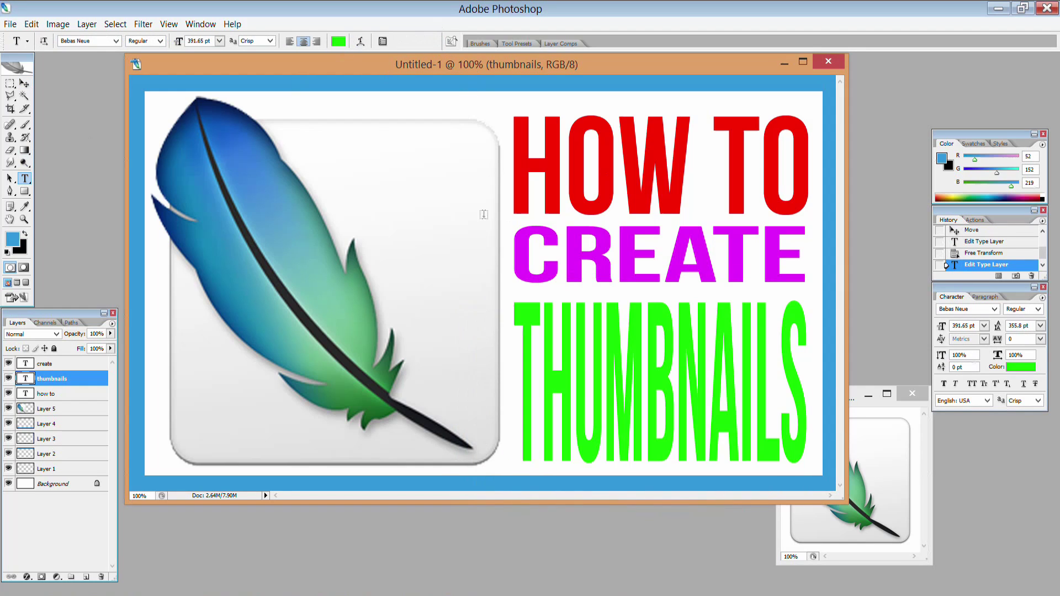
{"action": "left_click_drag", "start_coordinate": [806, 381], "coordinate": [514, 381]}
{"action": "left_click", "coordinate": [338, 41]}
{"action": "left_click", "coordinate": [731, 339]}
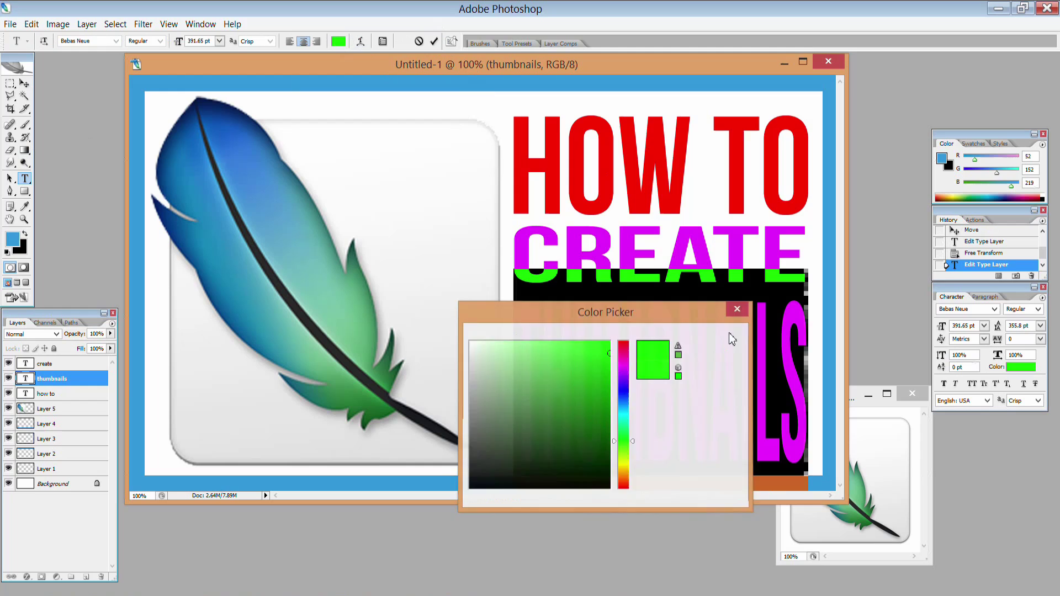
{"action": "left_click", "coordinate": [434, 41]}
{"action": "key", "text": "v"}
{"action": "key", "text": "ctrl+t"}
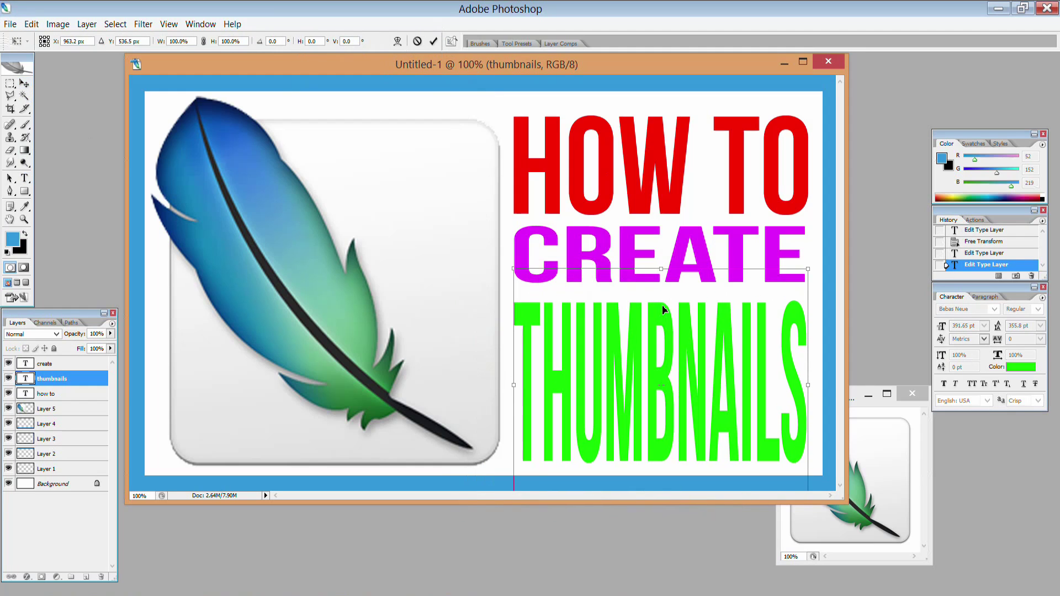
{"action": "key", "text": "Return"}
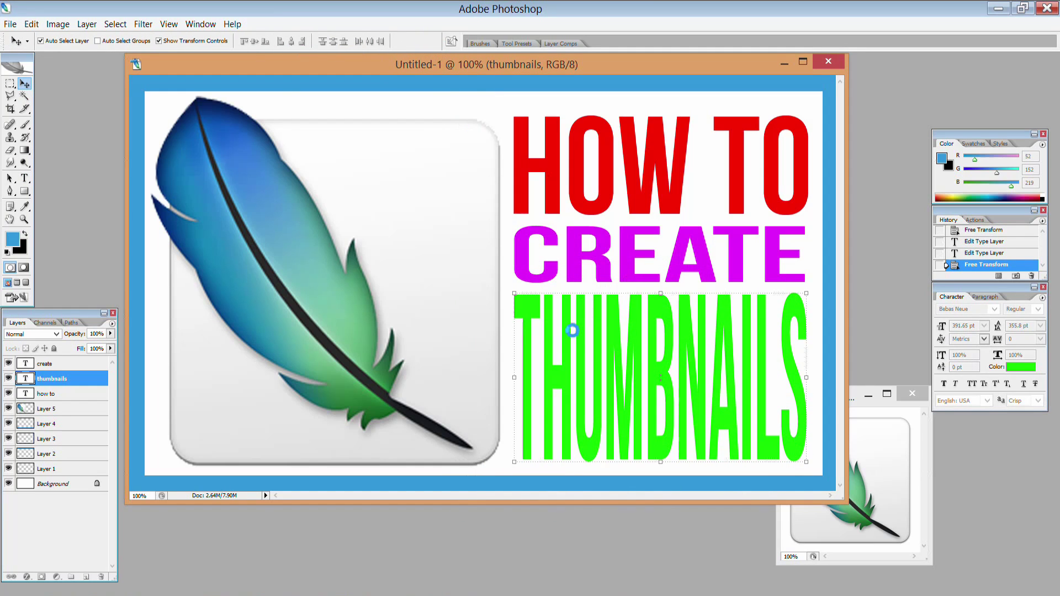
Step: Nudge the magenta CREATE line slightly with the Move tool to even out the headline spacing
{"action": "left_click", "coordinate": [684, 260]}
{"action": "left_click_drag", "start_coordinate": [686, 259], "coordinate": [685, 251]}
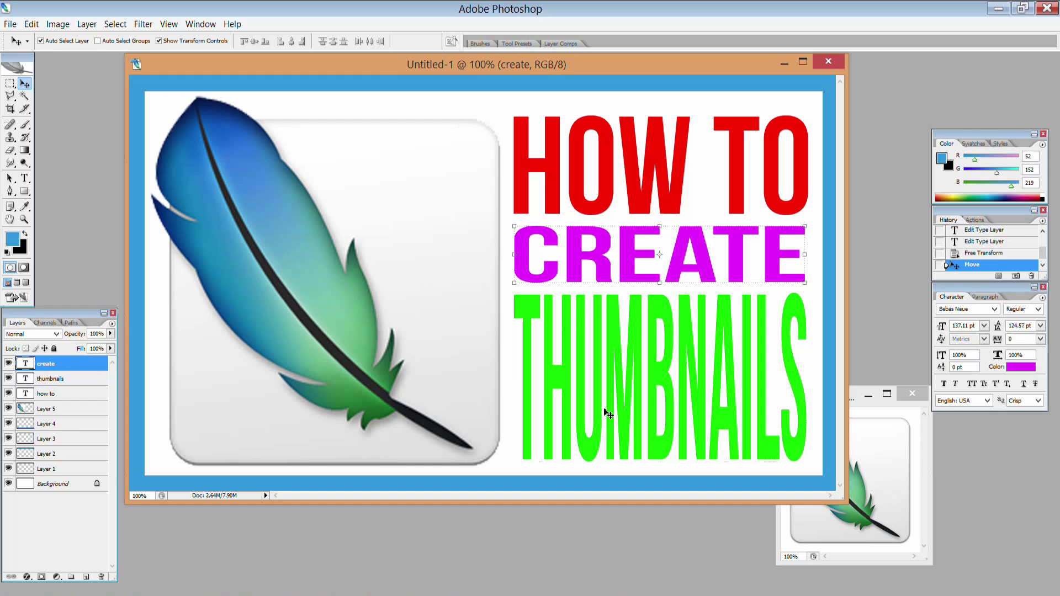
{"action": "left_click", "coordinate": [9, 24]}
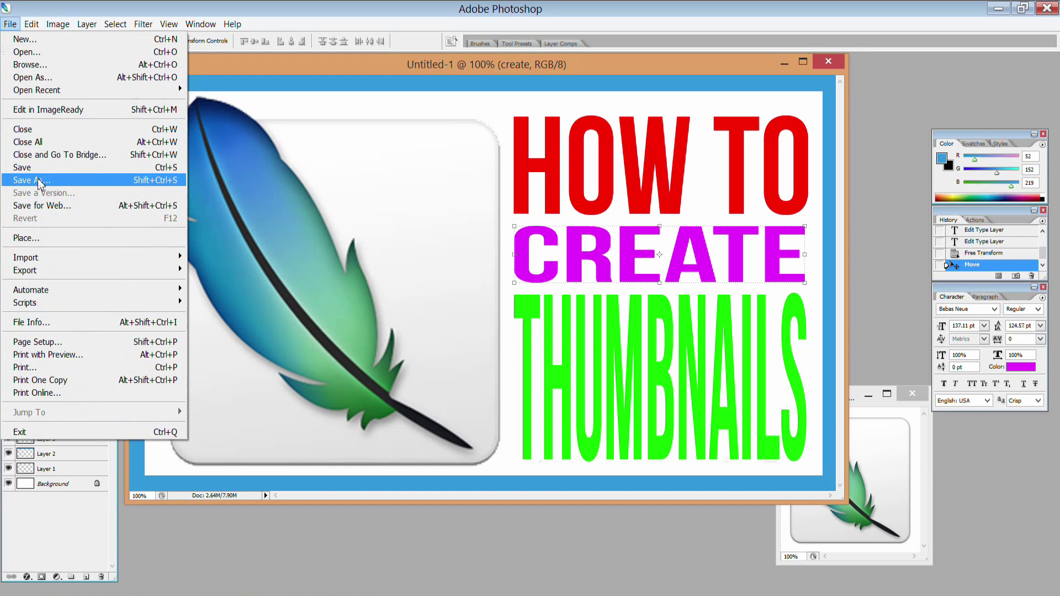
Step: In Save As, browse into the 'how to create my thumbnails' folder and choose PNG (*.PNG) format
{"action": "left_click", "coordinate": [37, 180]}
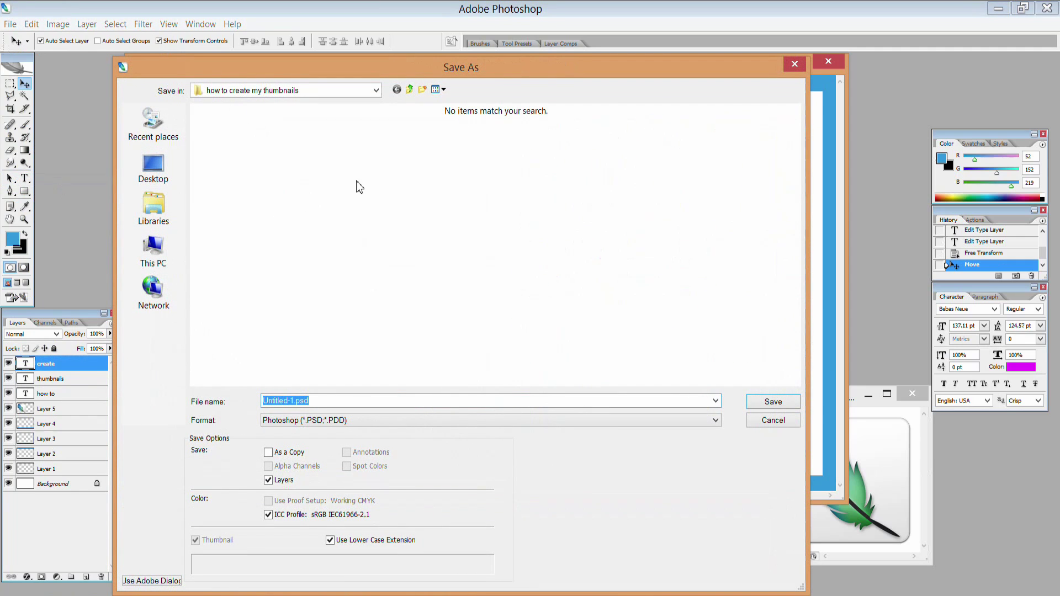
{"action": "left_click", "coordinate": [410, 89]}
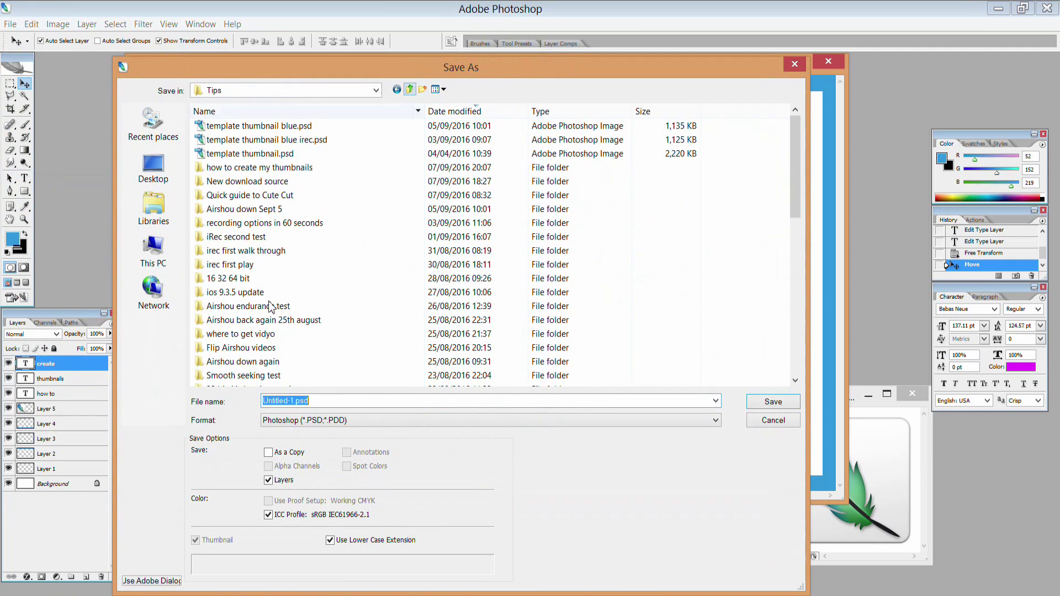
{"action": "left_click", "coordinate": [271, 307]}
{"action": "scroll", "coordinate": [271, 312], "scroll_direction": "down", "scroll_amount": 11}
{"action": "scroll", "coordinate": [273, 317], "scroll_direction": "up", "scroll_amount": 12}
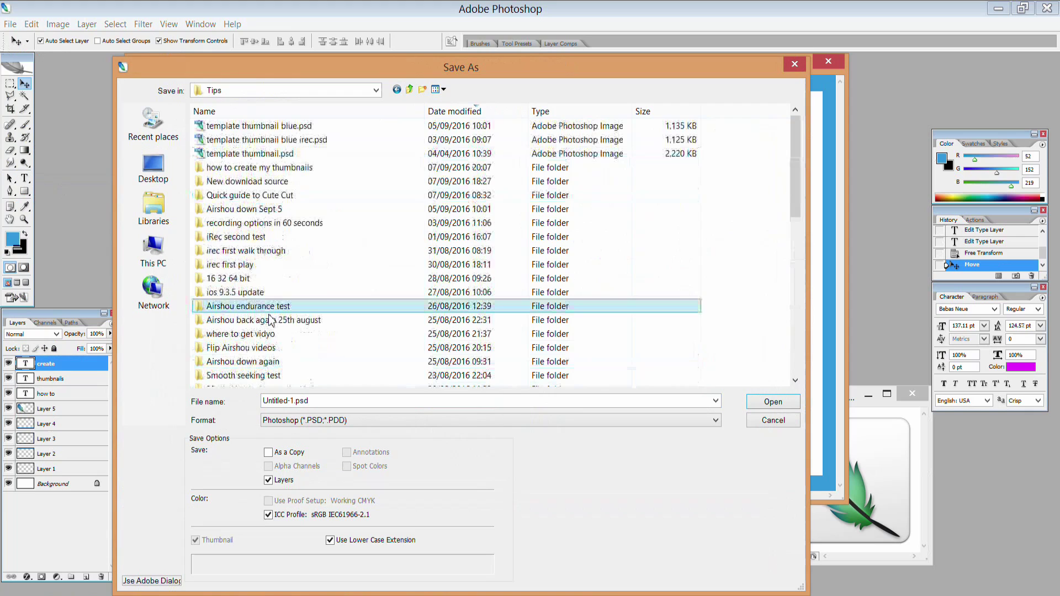
{"action": "double_click", "coordinate": [257, 168]}
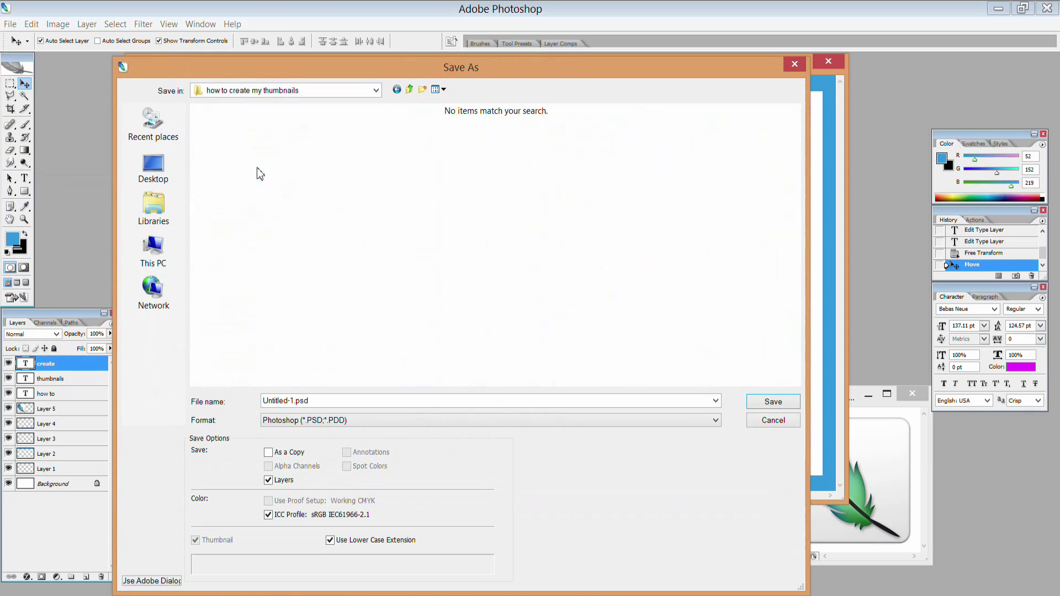
{"action": "left_click", "coordinate": [382, 422]}
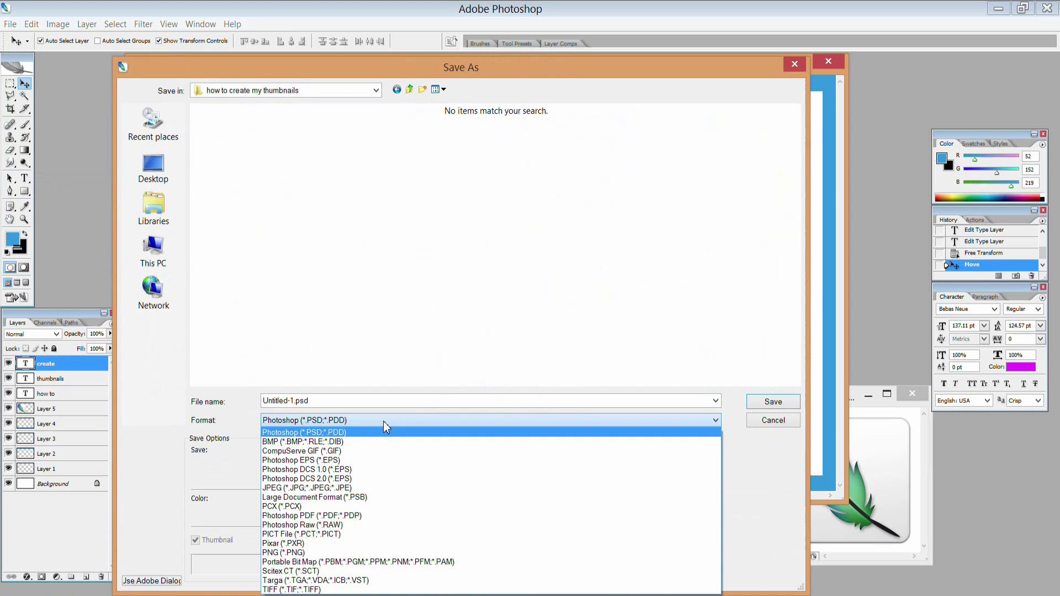
{"action": "left_click", "coordinate": [313, 553]}
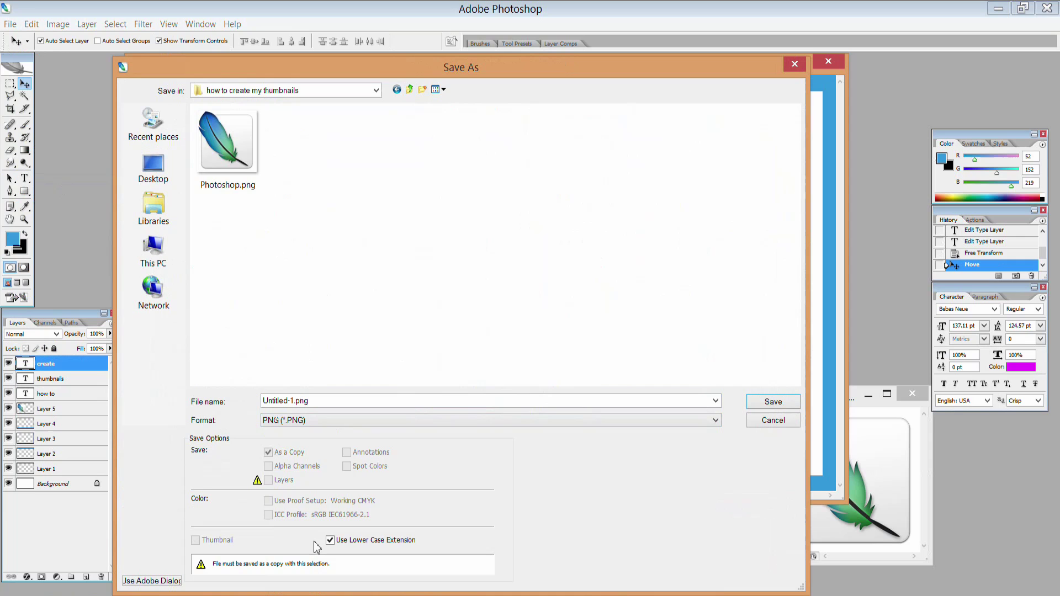